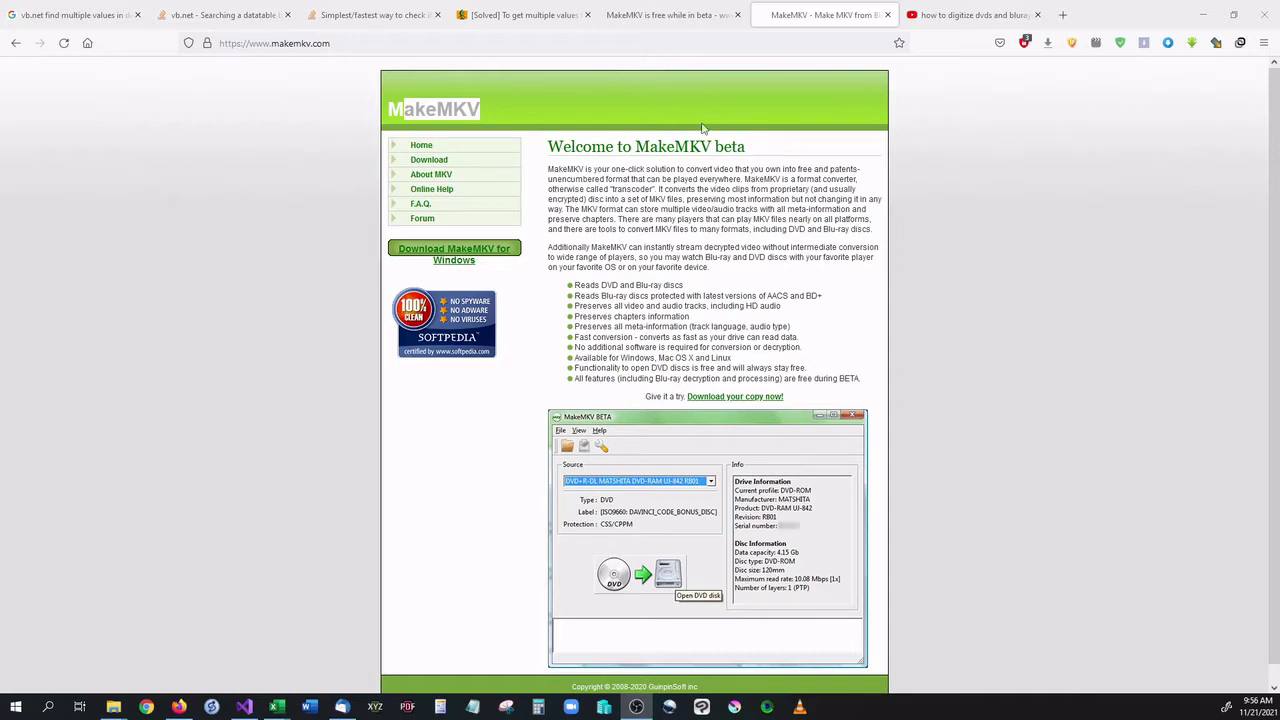
Step: Highlight and deselect the MakeMKV logo text on the homepage several times
left_click(428, 106)
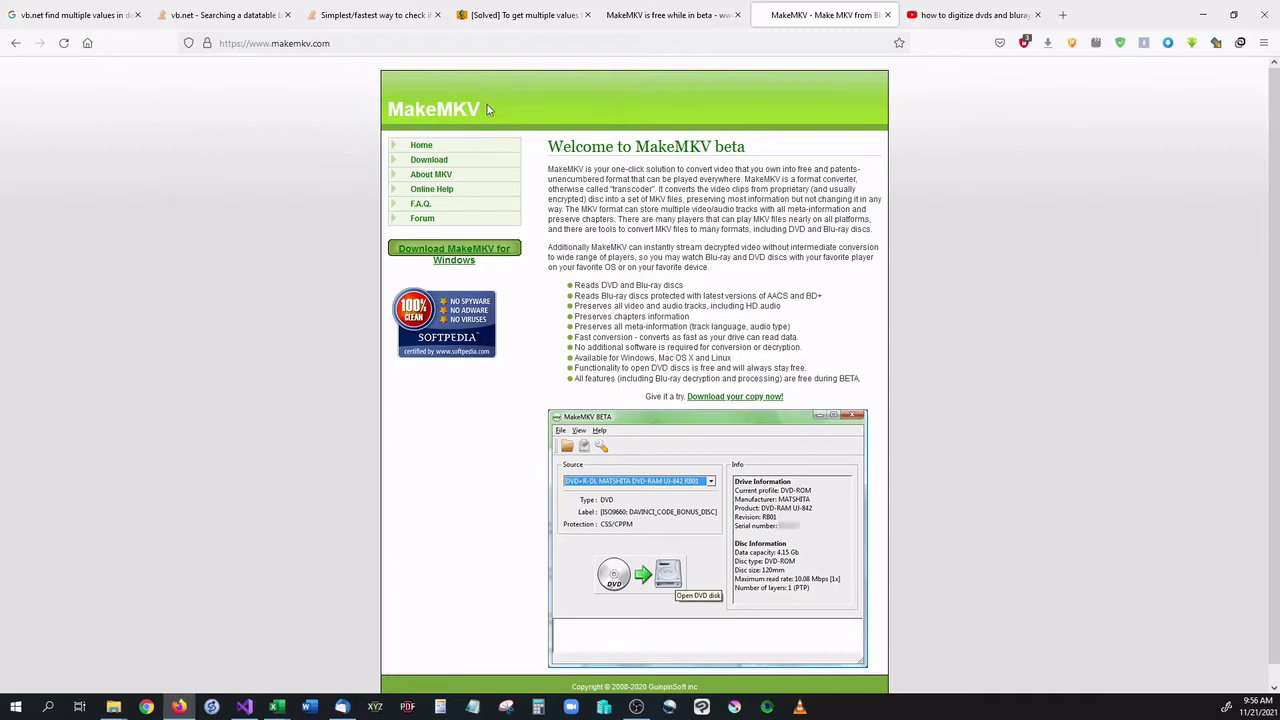
left_click_drag(489, 108, 395, 101)
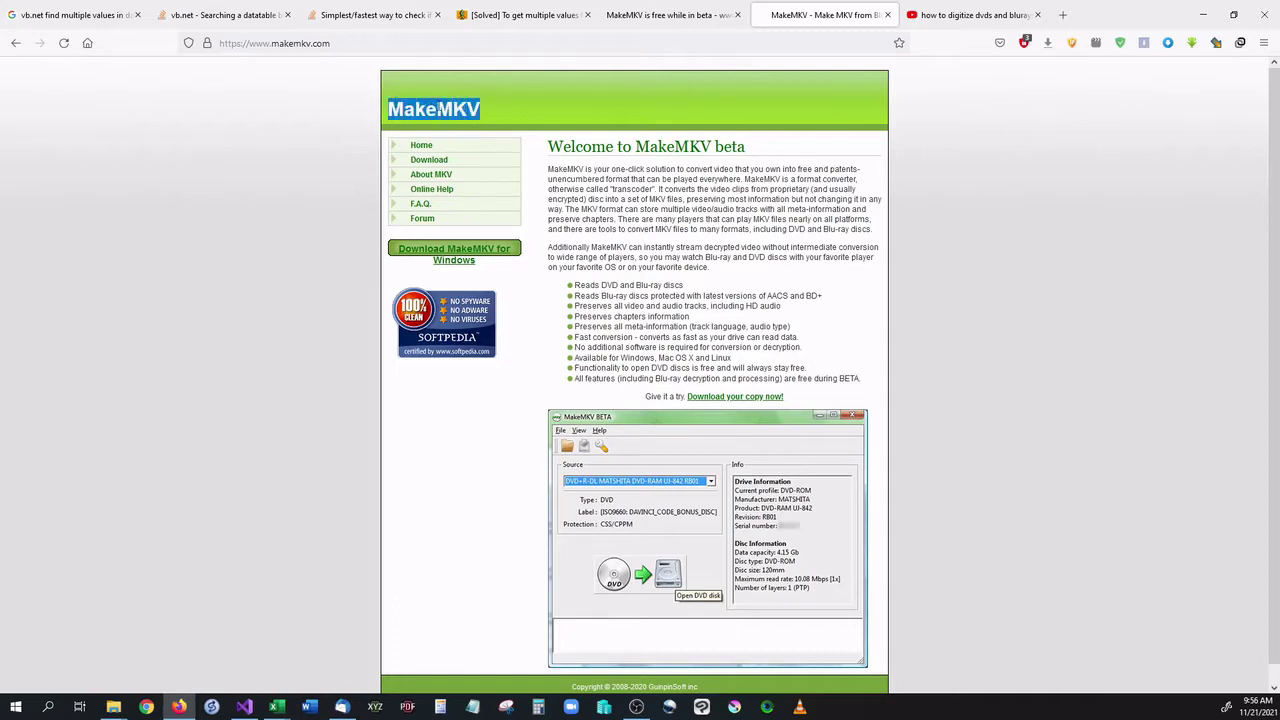
left_click(437, 108)
left_click_drag(517, 108, 376, 112)
left_click(476, 110)
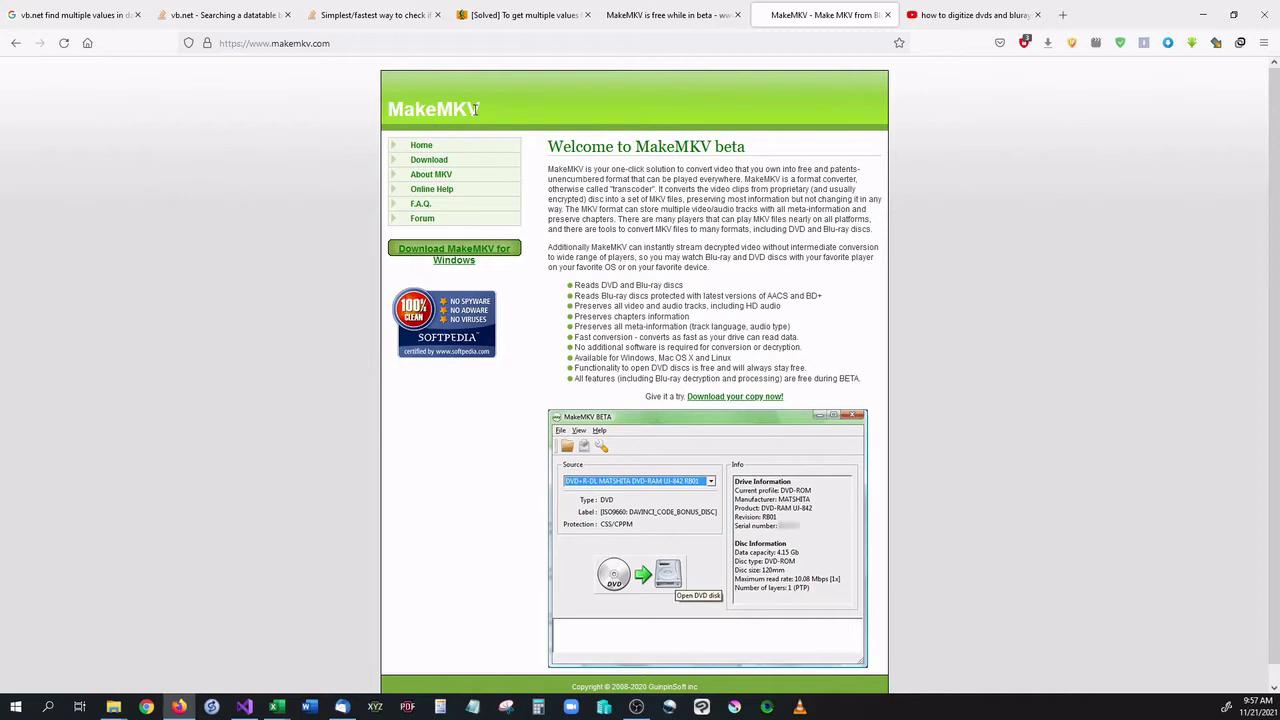
left_click_drag(485, 115, 389, 109)
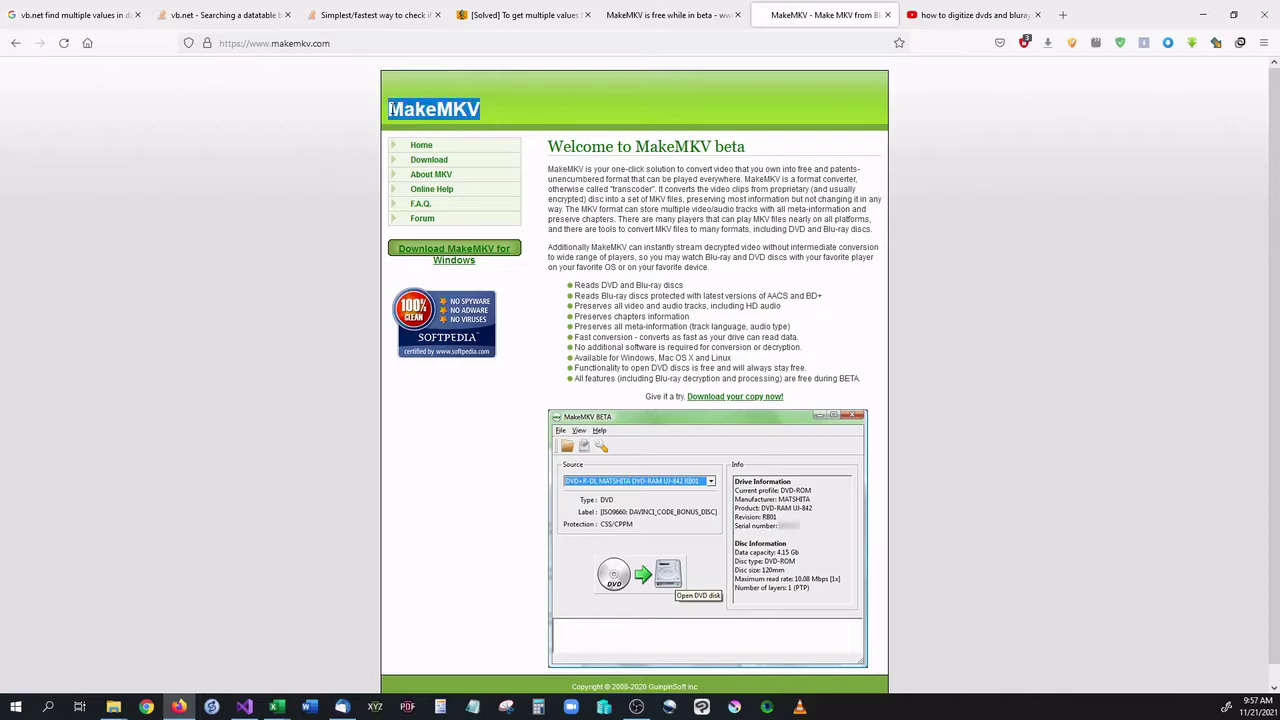
left_click(438, 96)
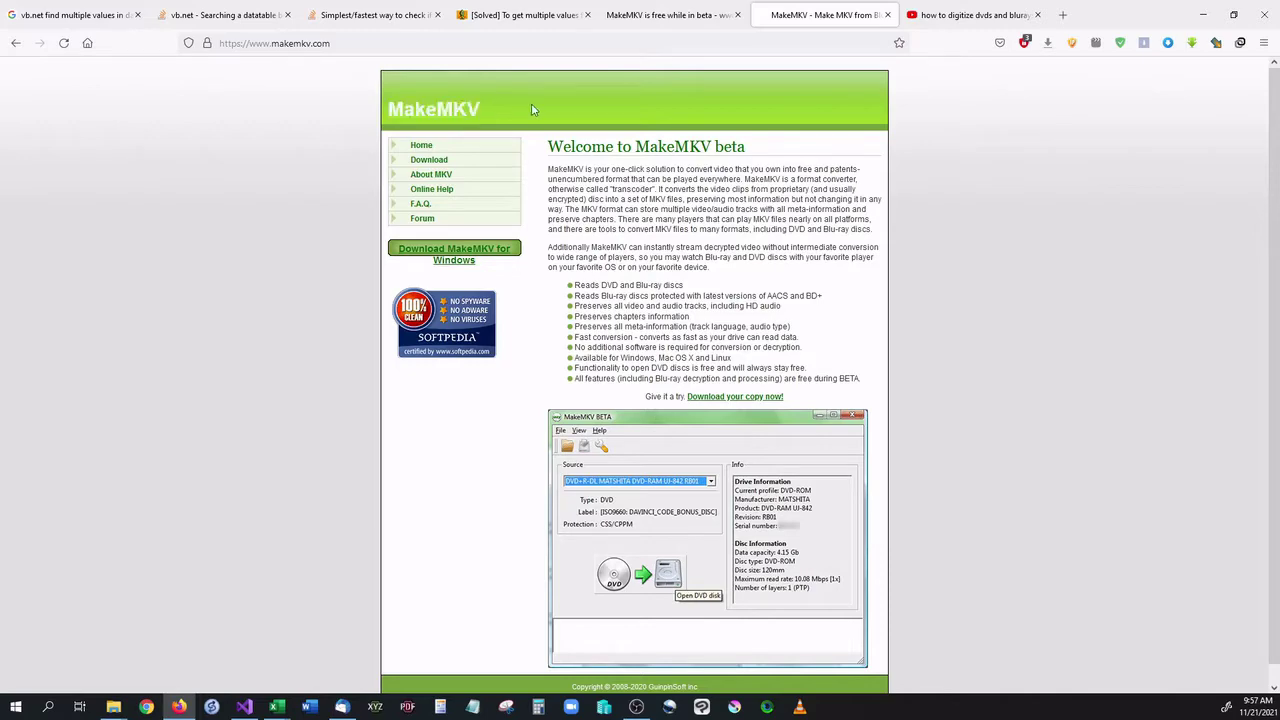
Step: Switch to the 'MakeMKV is free while in beta' post and select the current beta key
left_click(685, 15)
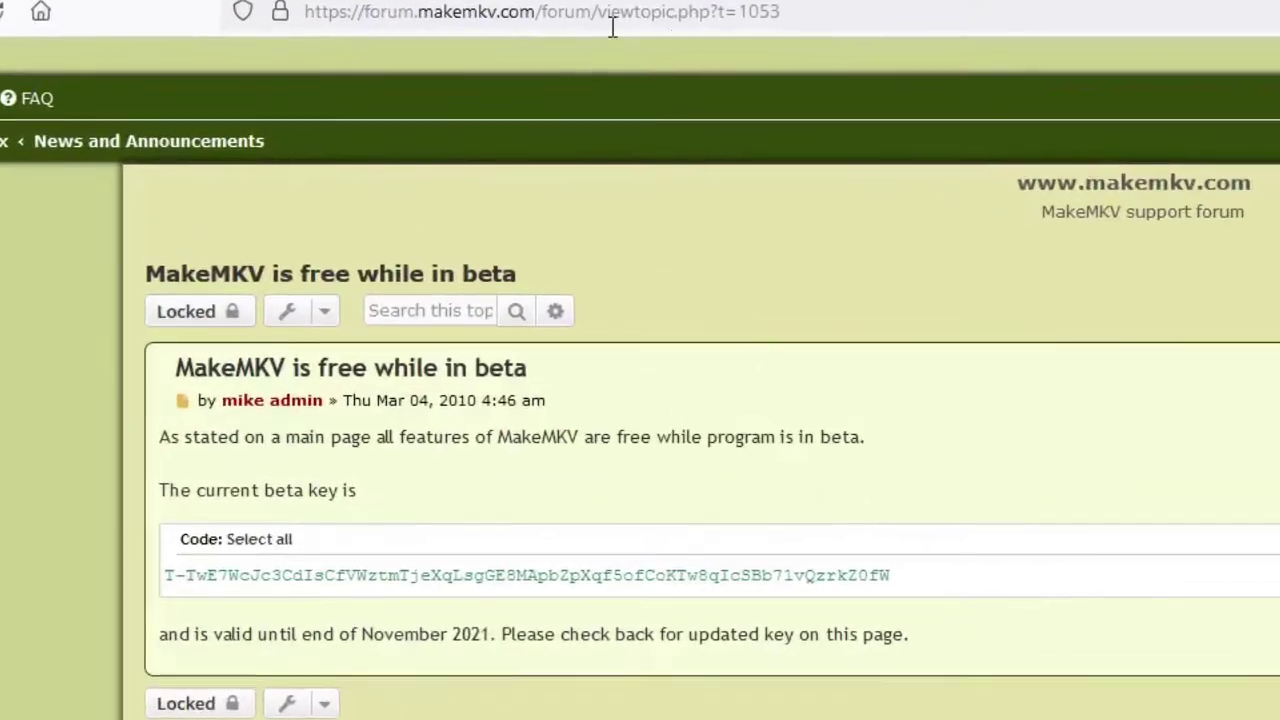
left_click(547, 41)
left_click_drag(910, 11, 417, 77)
left_click_drag(951, 595, 166, 576)
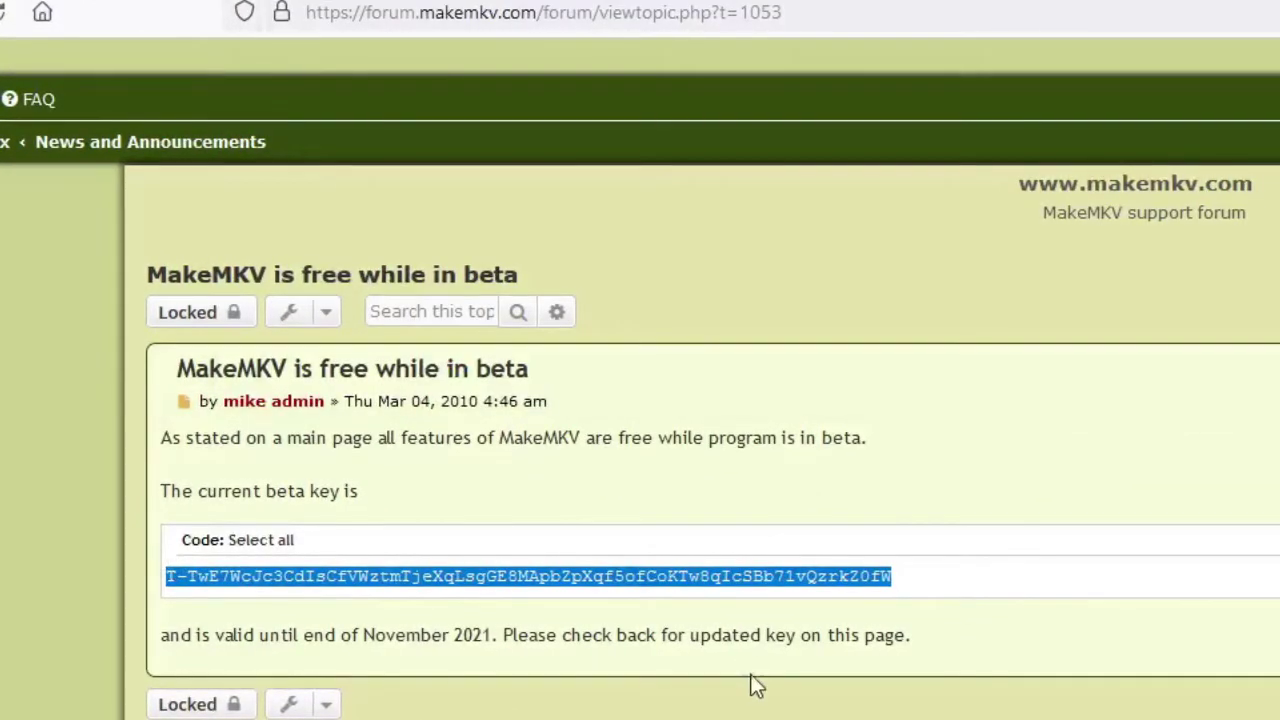
left_click(742, 637)
left_click_drag(742, 637, 418, 637)
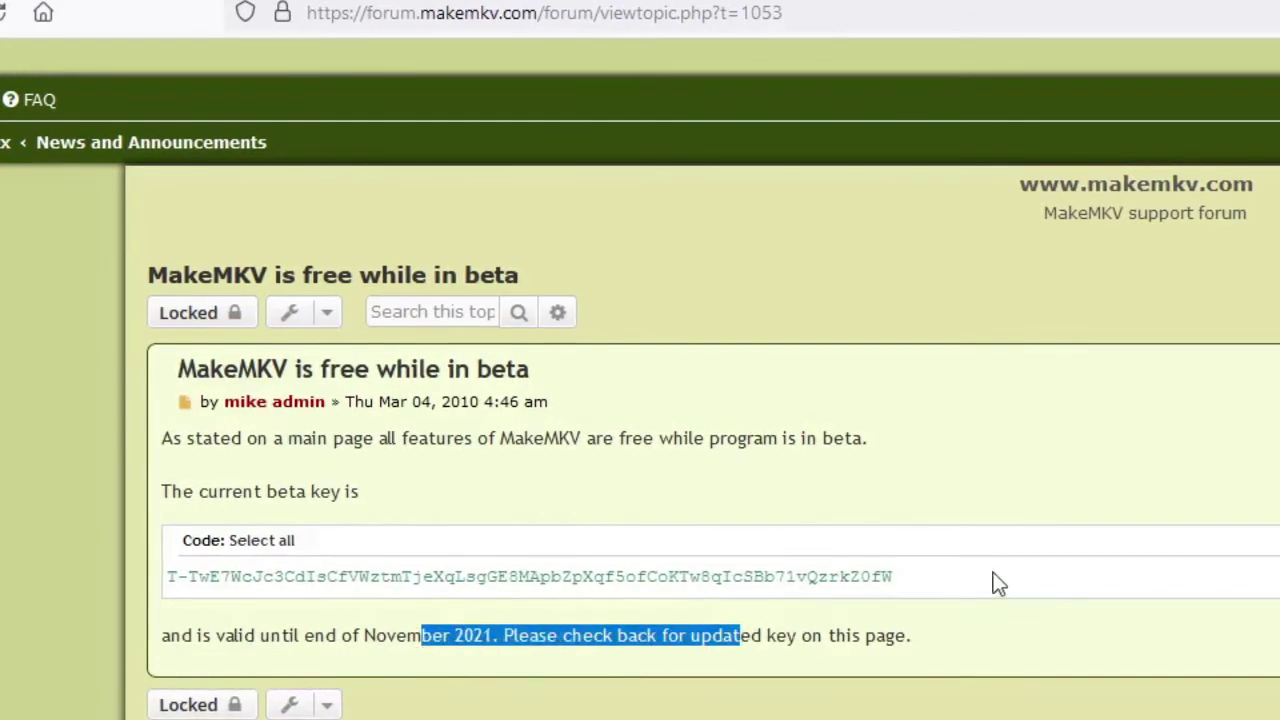
triple_click(610, 555)
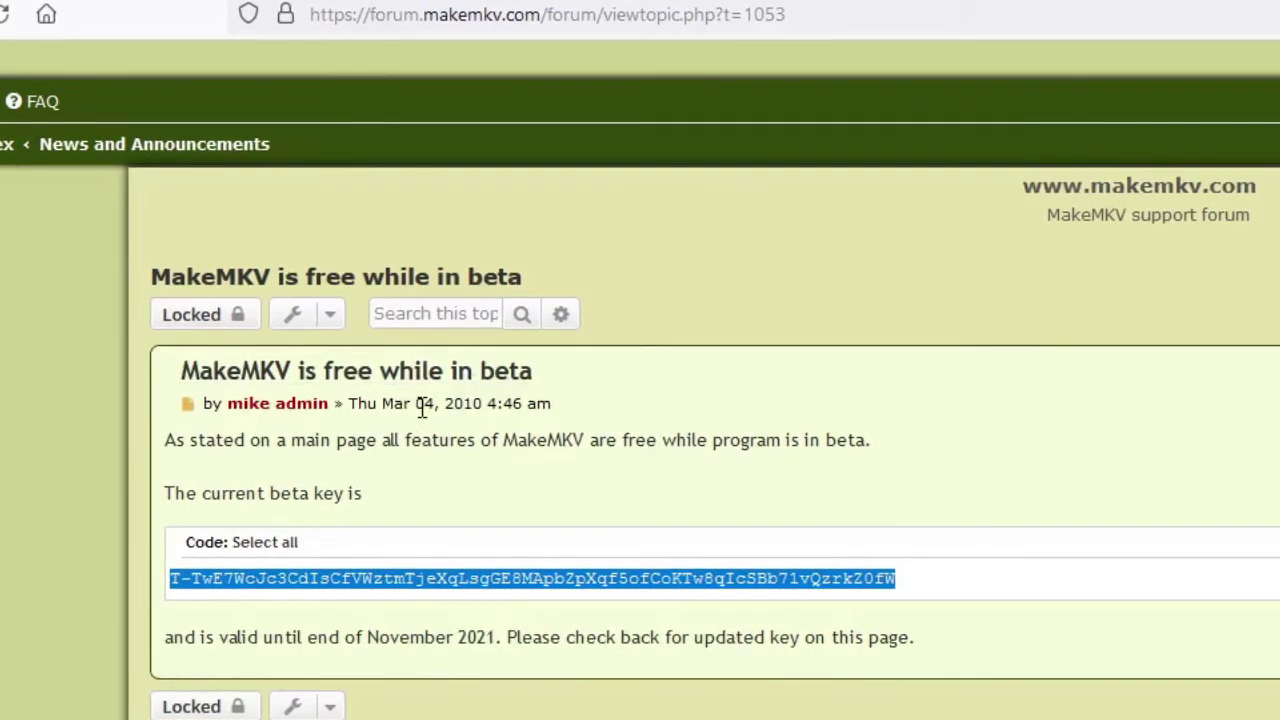
left_click_drag(417, 403, 486, 401)
left_click(550, 455)
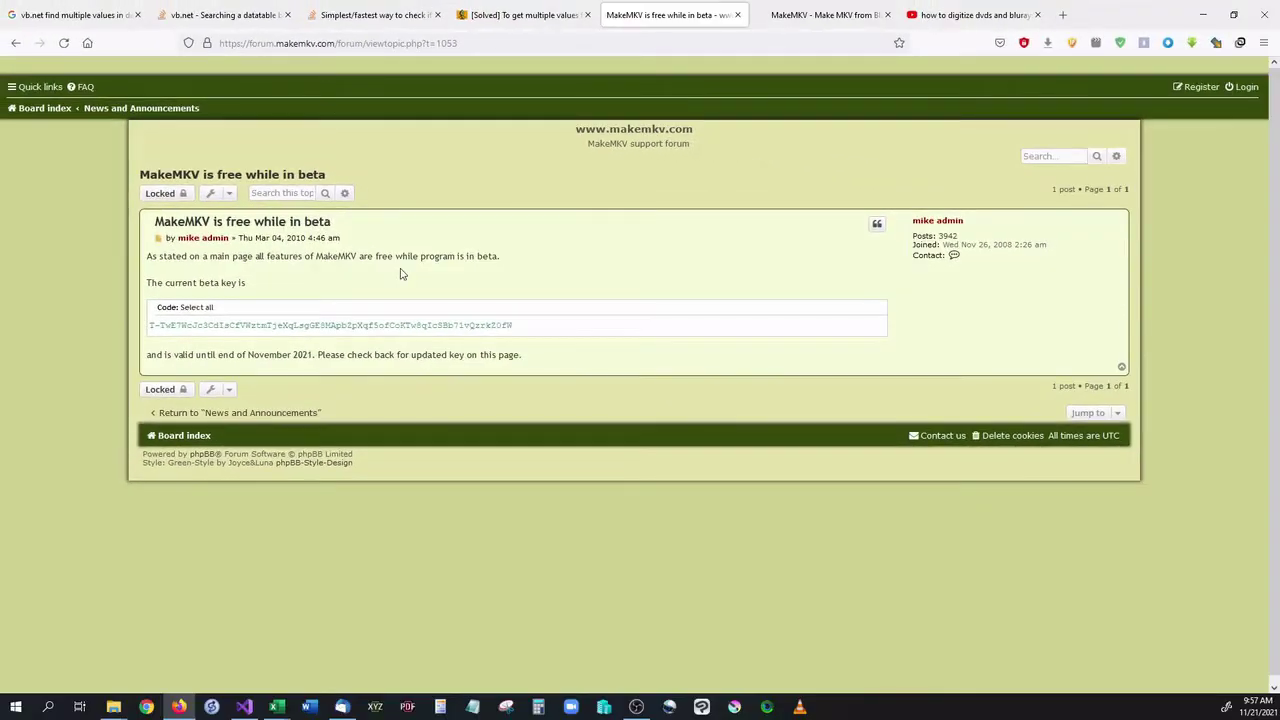
Step: Go back to the MakeMKV homepage tab and scroll down the page
left_click(836, 22)
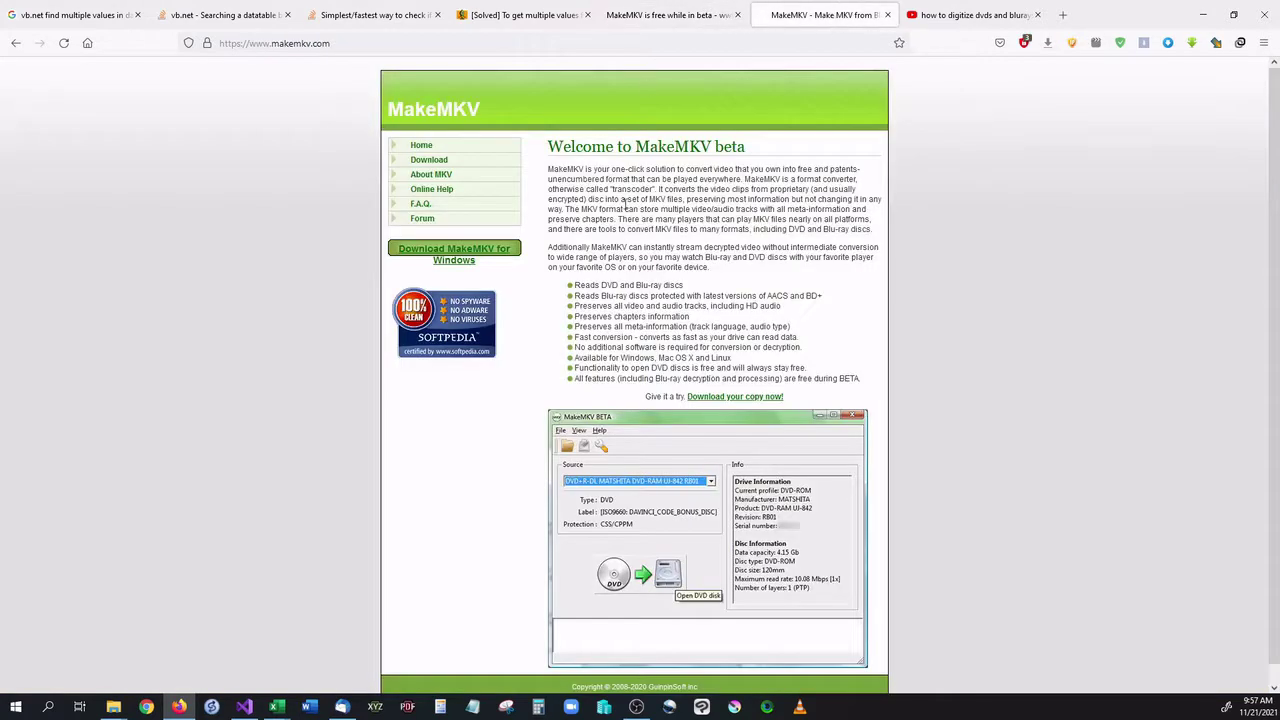
scroll(575, 286, "down", 1)
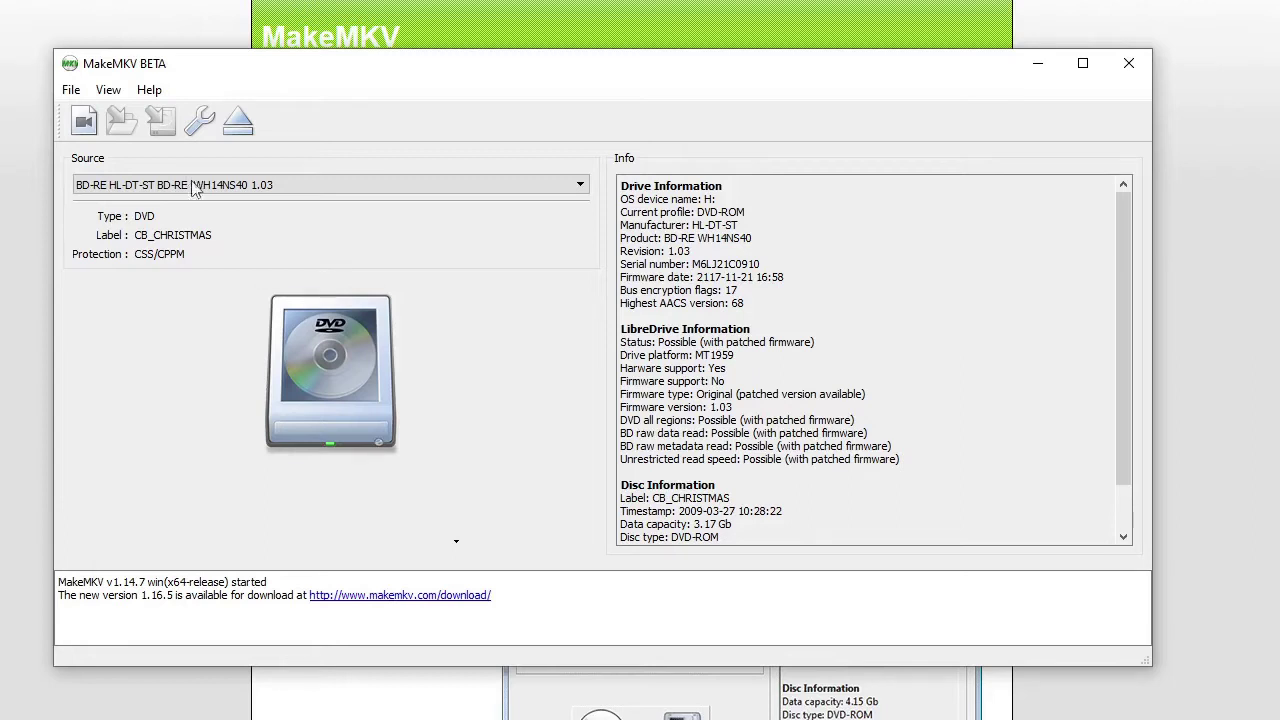
Step: Open the CB_CHRISTMAS DVD from the Source drive icon to list its nine titles
left_click(340, 408)
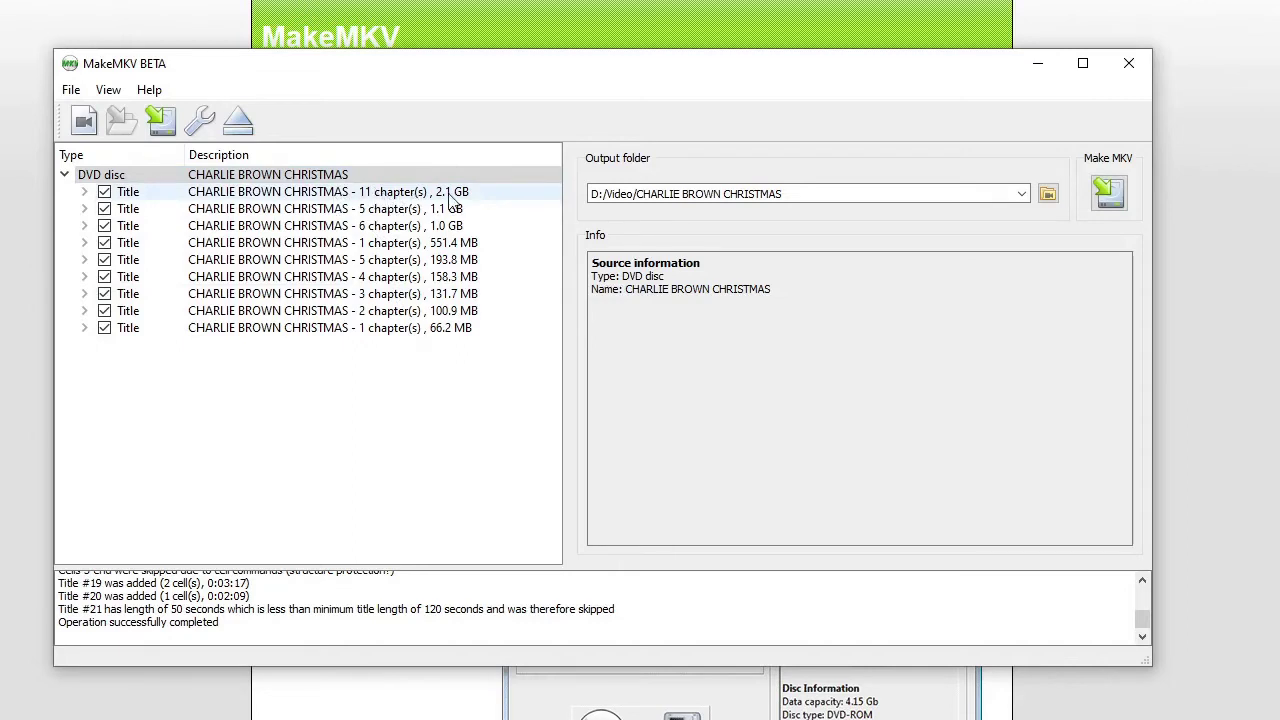
Step: Expand, collapse and view the details of the 11-chapter main title
left_click(85, 192)
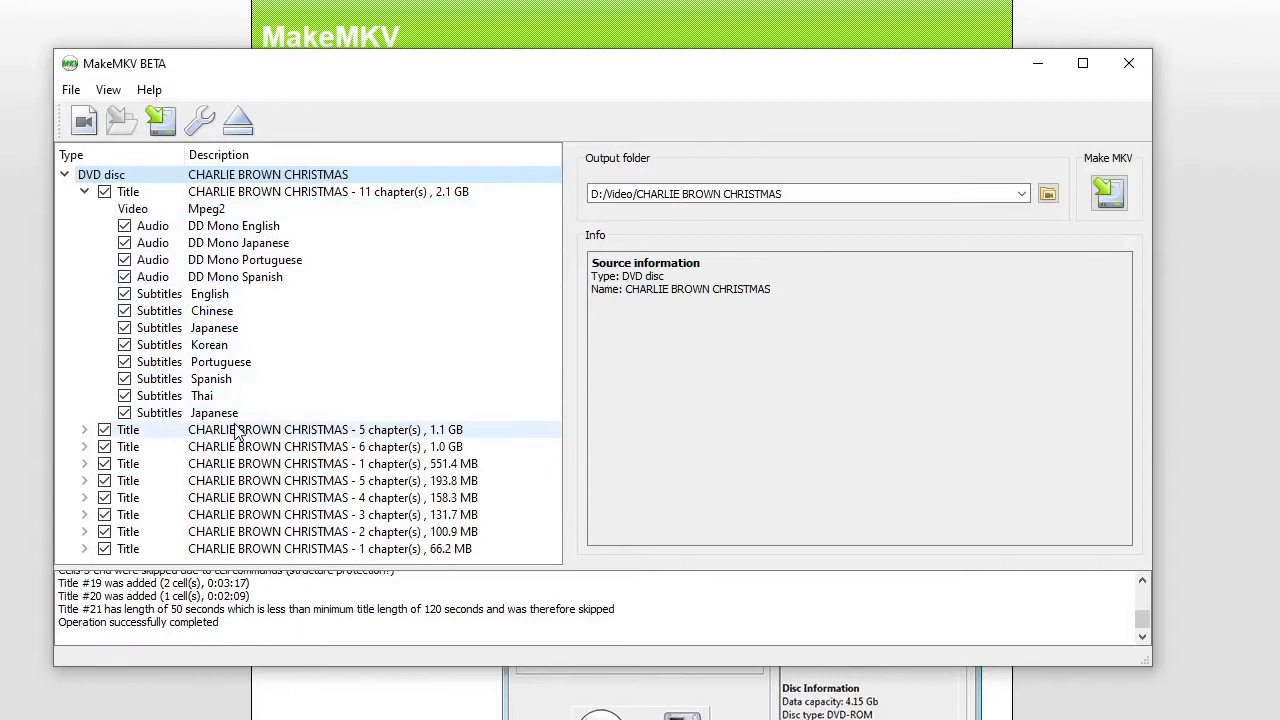
left_click(85, 193)
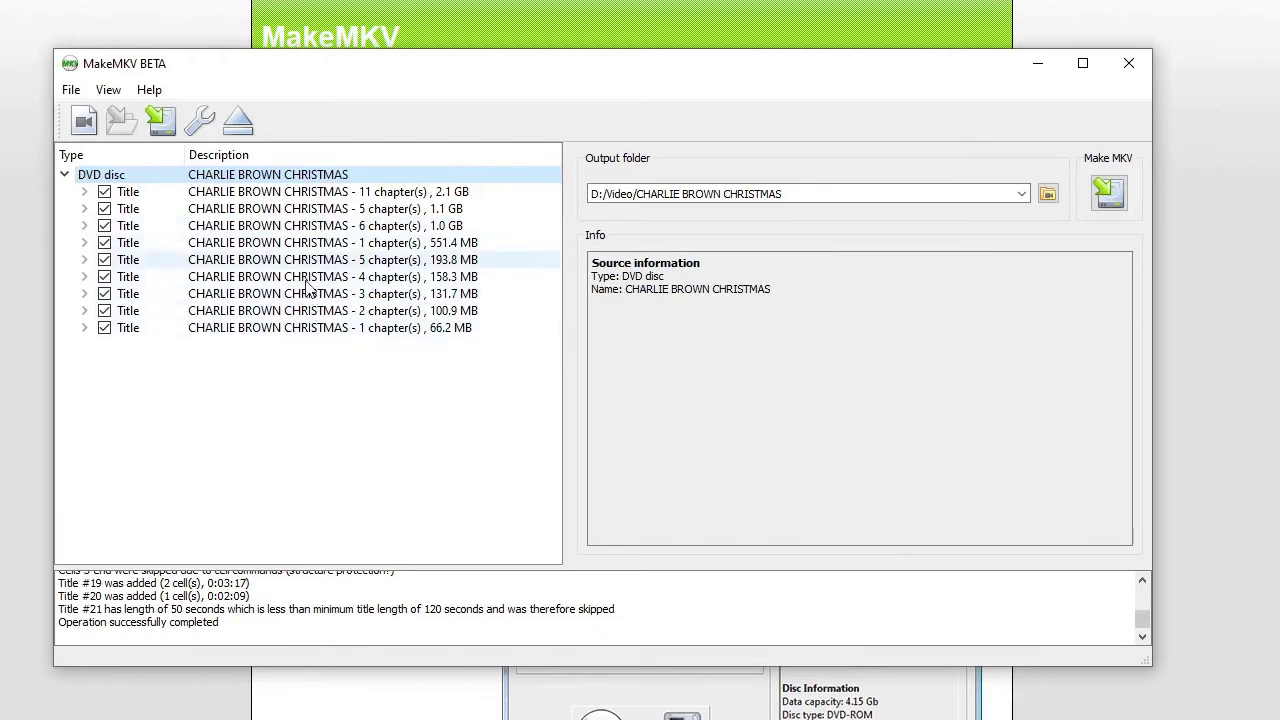
left_click(290, 196)
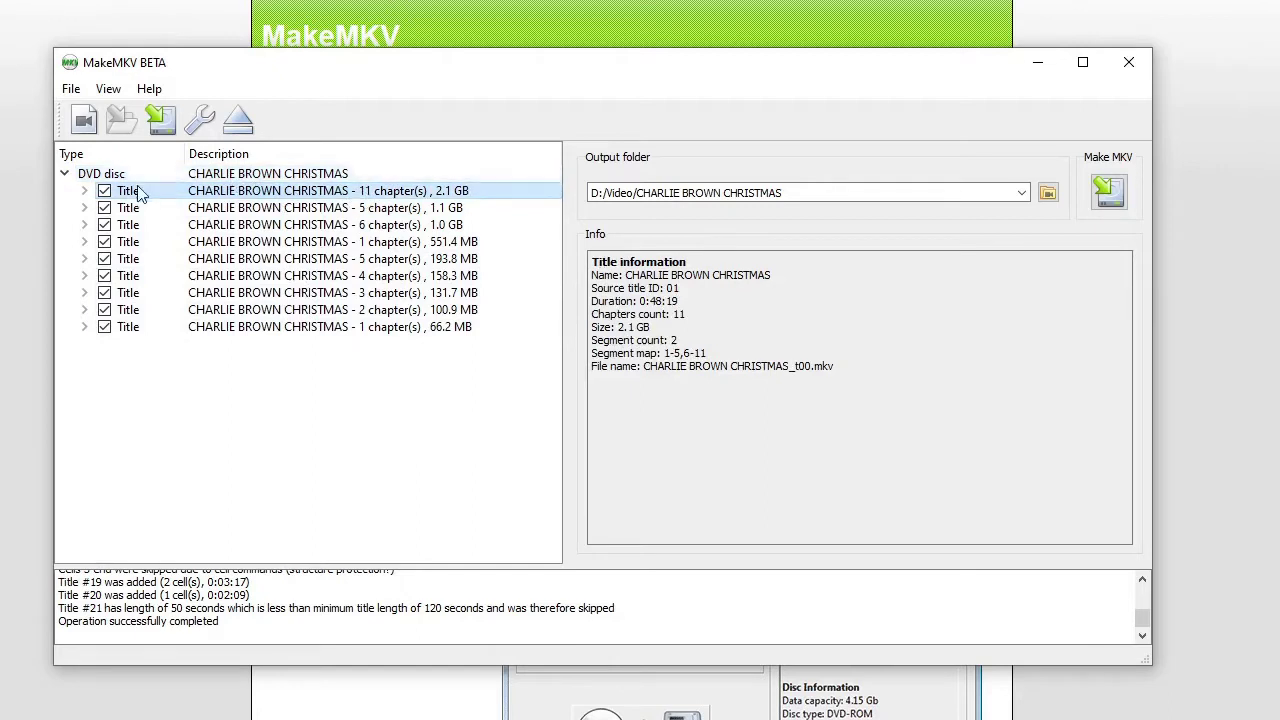
Step: Uncheck the other eight titles: 1.1 GB, 1.0 GB, 551.4 MB, 193.8 MB, 158.3 MB, 131.7 MB, 100.9 MB, 66.2 MB
left_click(104, 207)
left_click(104, 224)
left_click(104, 241)
left_click(114, 262)
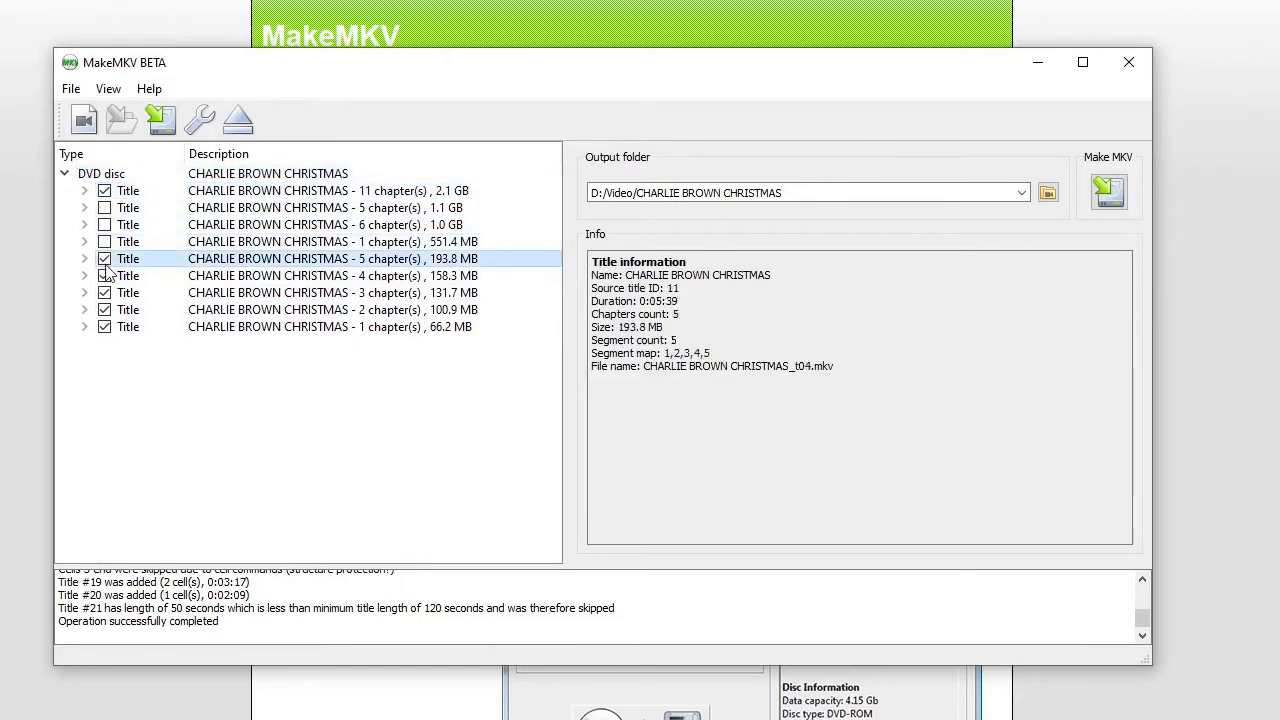
left_click(104, 275)
left_click(104, 258)
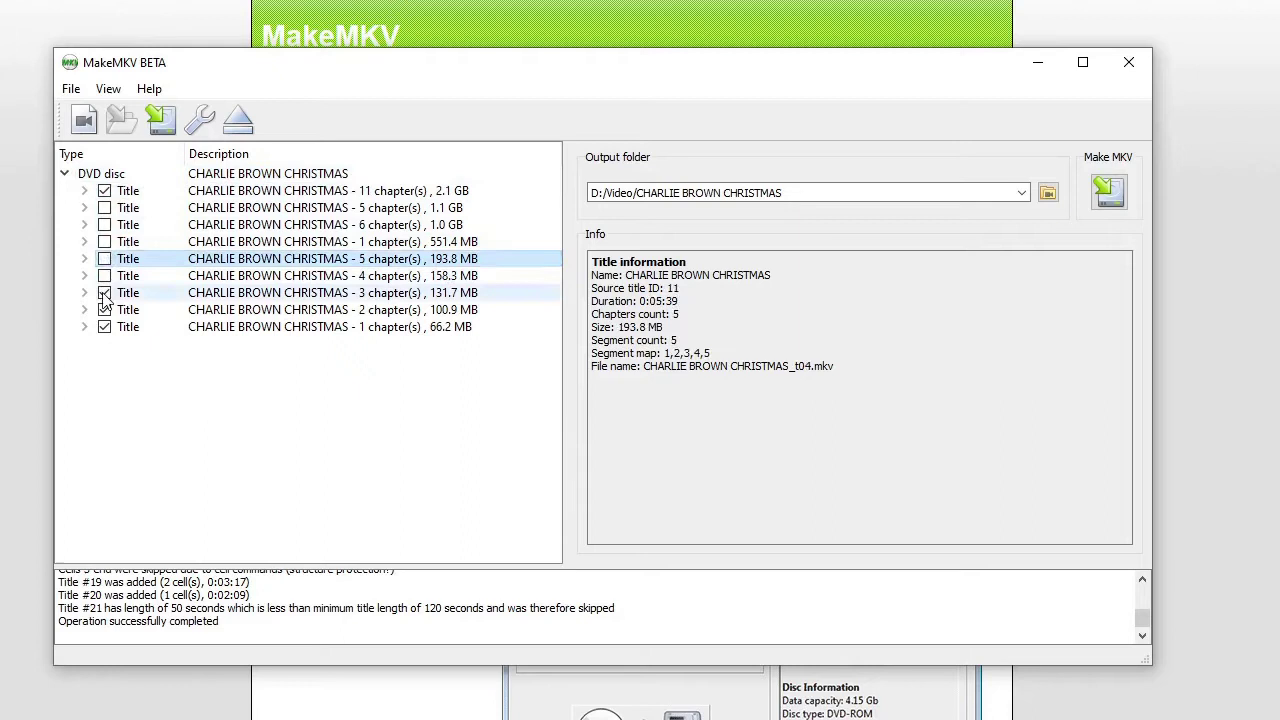
left_click(104, 292)
left_click(104, 309)
left_click(104, 326)
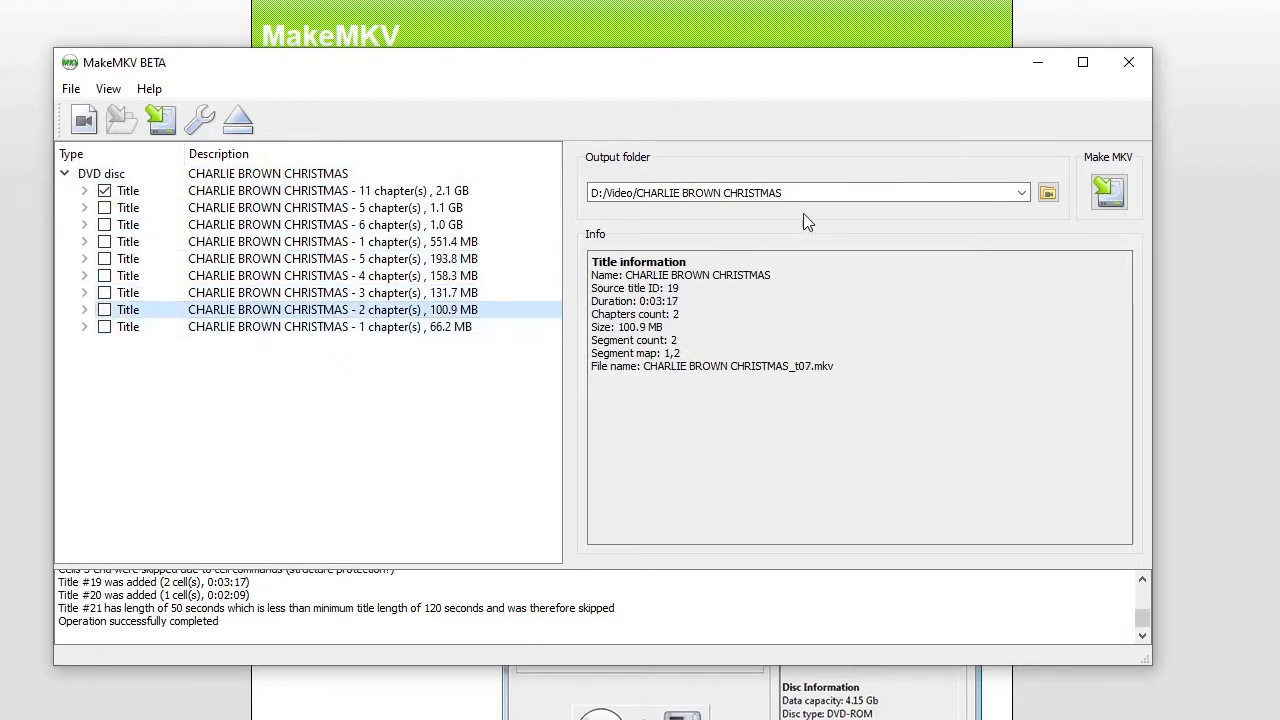
left_click_drag(802, 274, 552, 275)
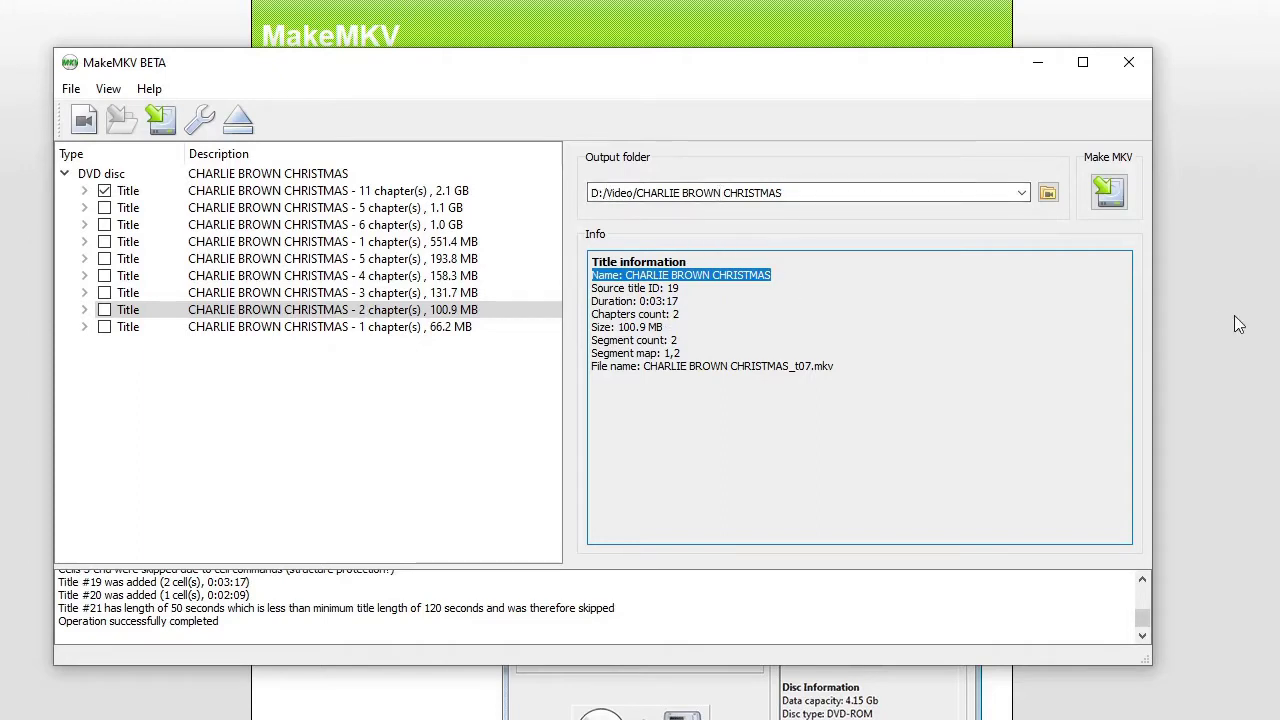
Step: Run Make MKV, allow creating D:/Video/CHARLIE BROWN CHRISTMAS, and dismiss the completion message
left_click(1116, 198)
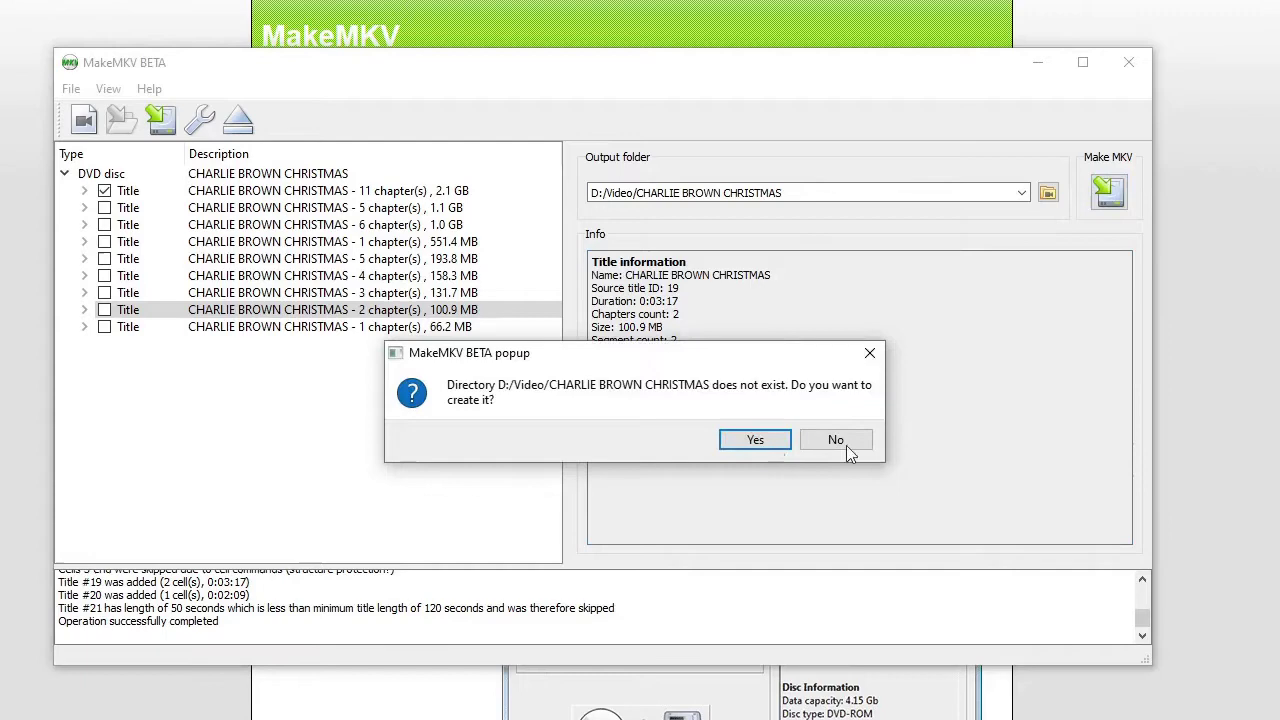
left_click(753, 441)
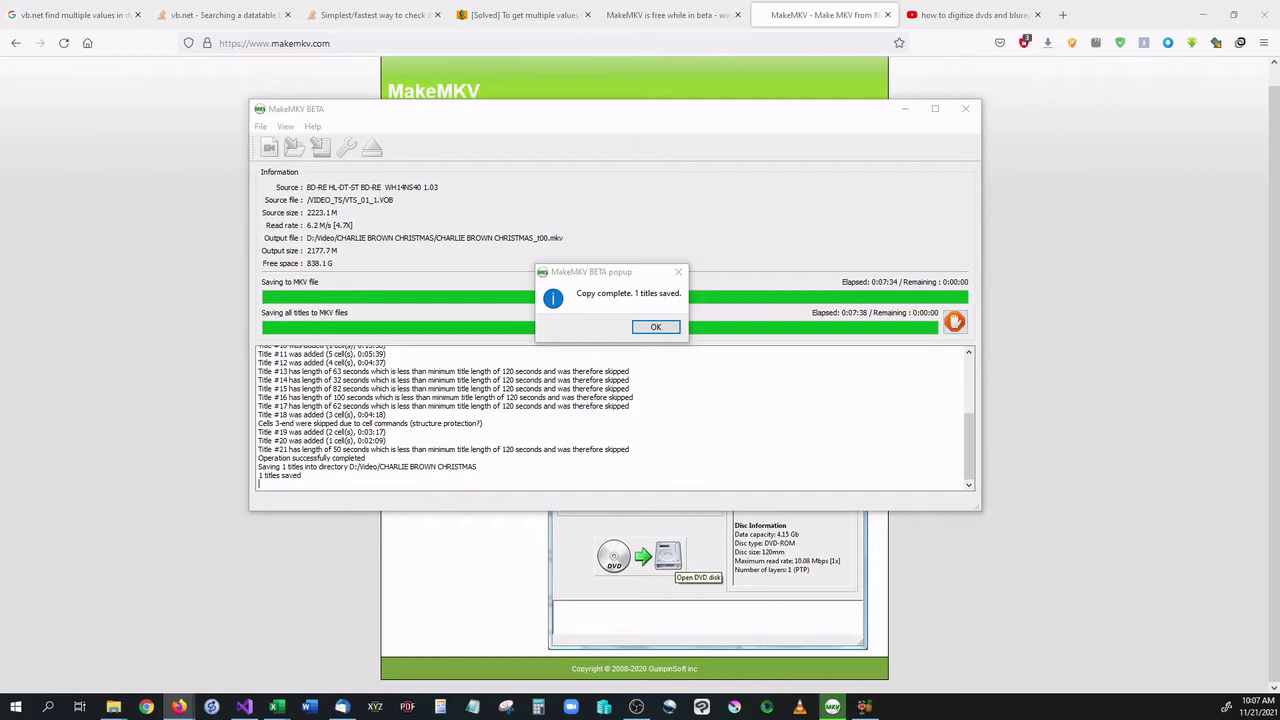
left_click(655, 328)
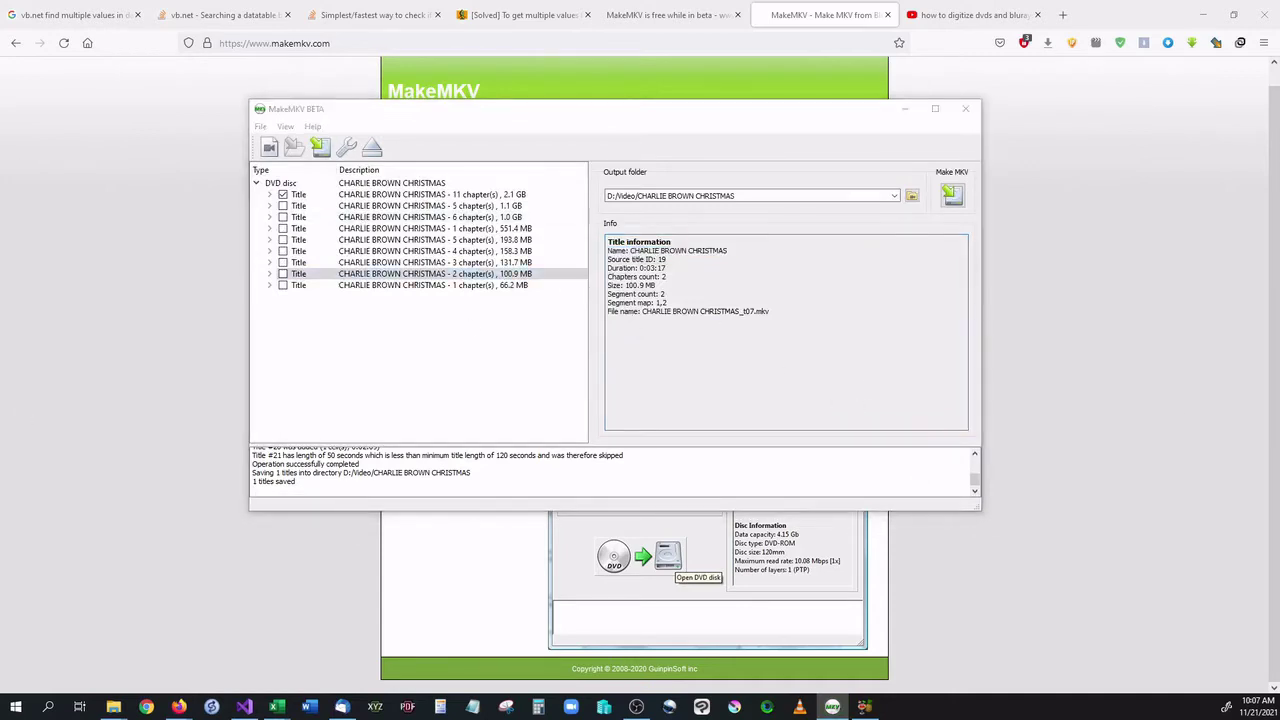
Step: Open D:\Video\CHARLIE BROWN CHRISTMAS in Explorer and select the 2.12 GB CHARLIE BROWN CHRISTMAS_t00.mkv
left_click(113, 707)
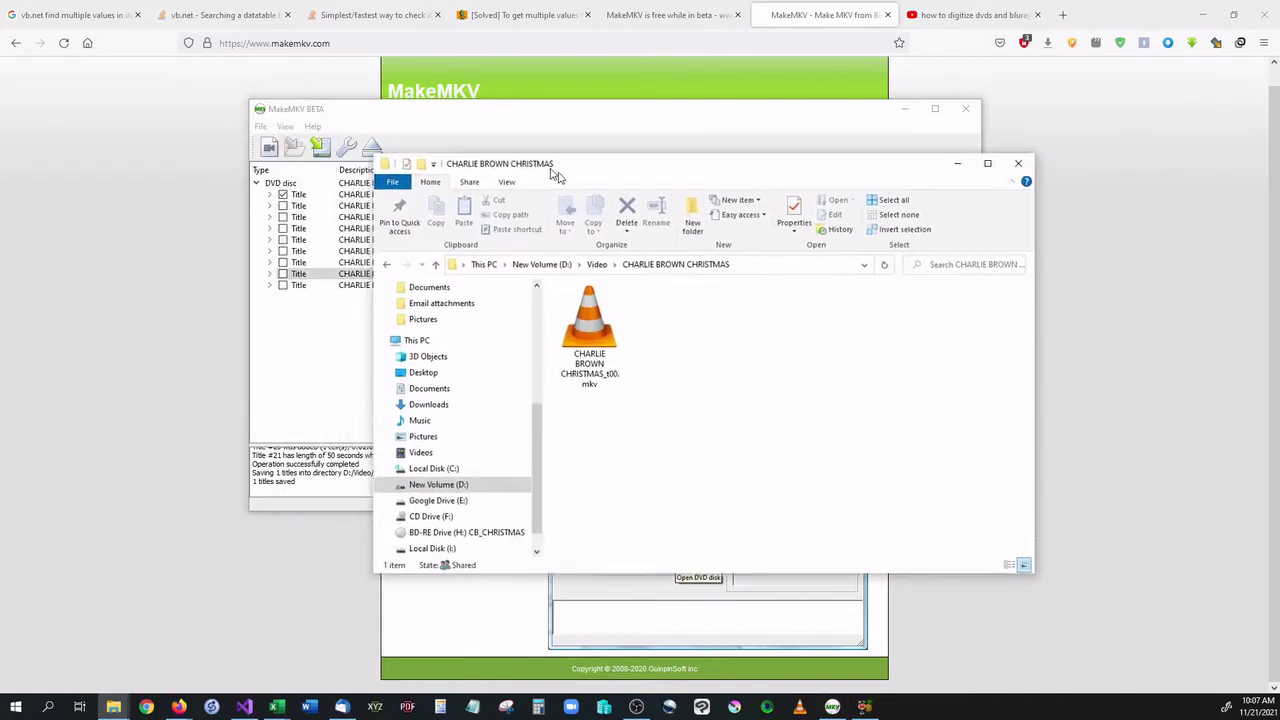
left_click_drag(557, 171, 397, 114)
left_click(449, 309)
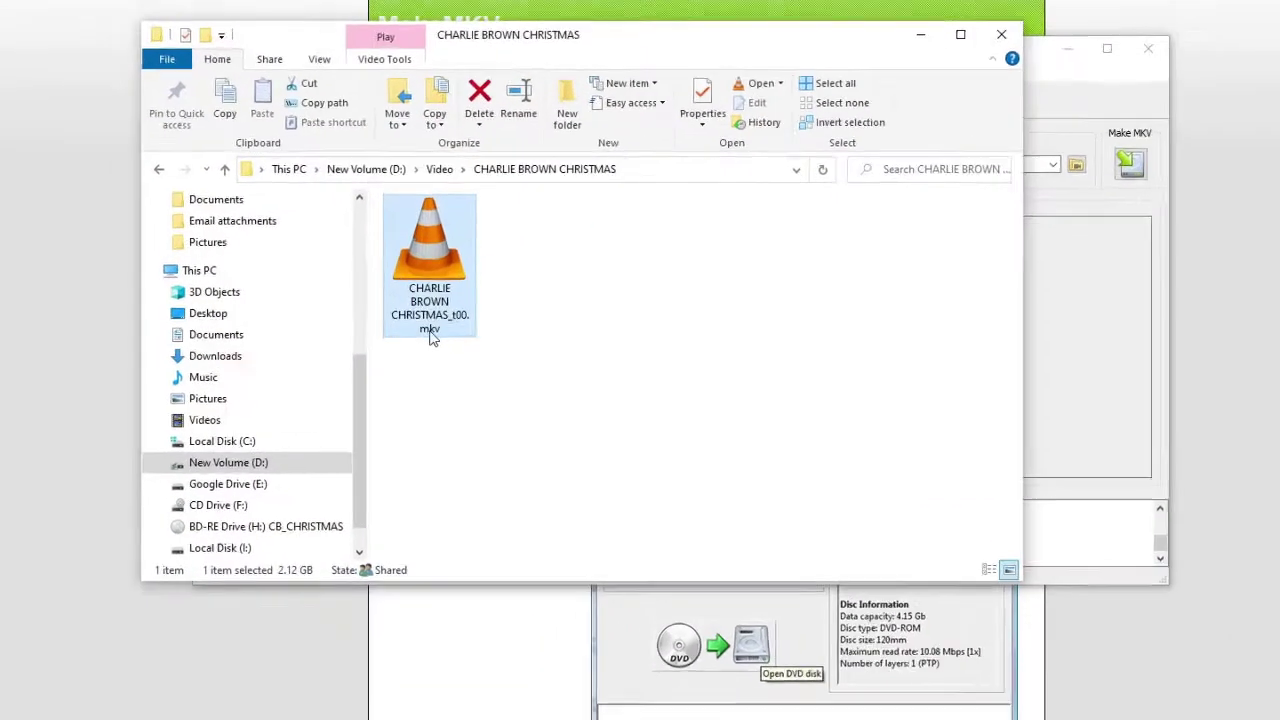
left_click(427, 321)
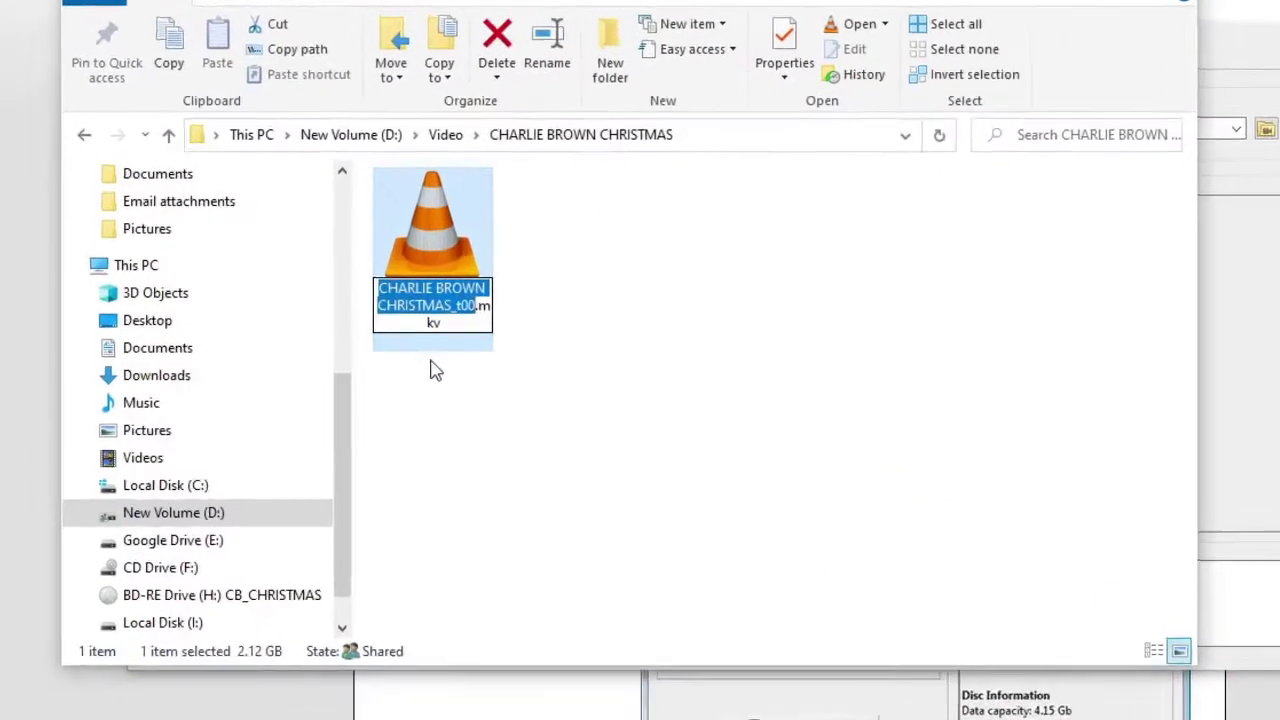
left_click(455, 307)
left_click(632, 329)
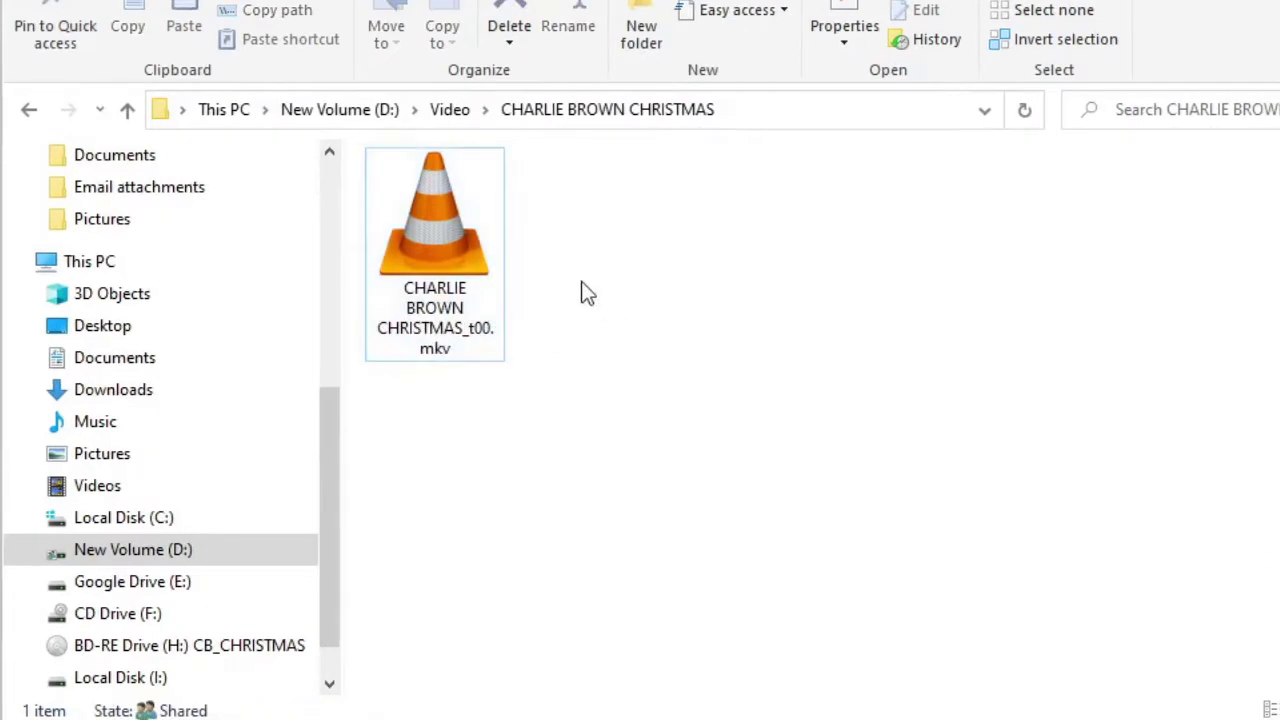
left_click(501, 248)
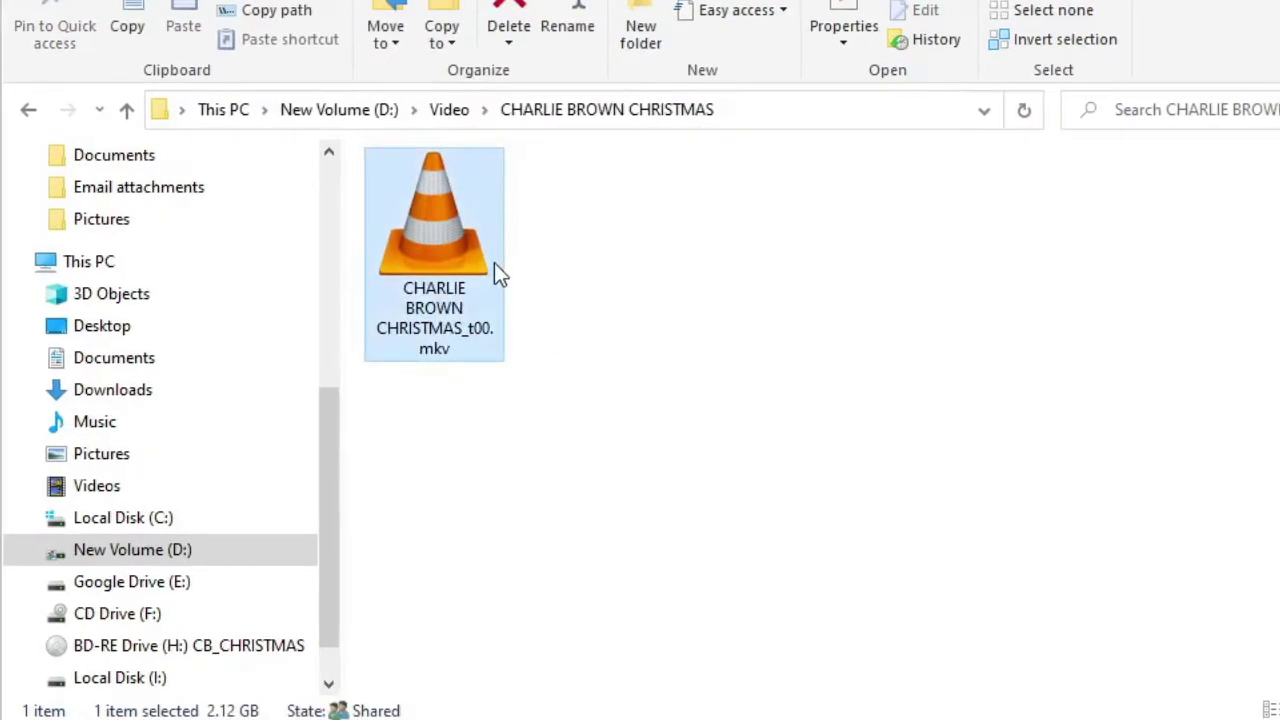
mouse_move(400, 268)
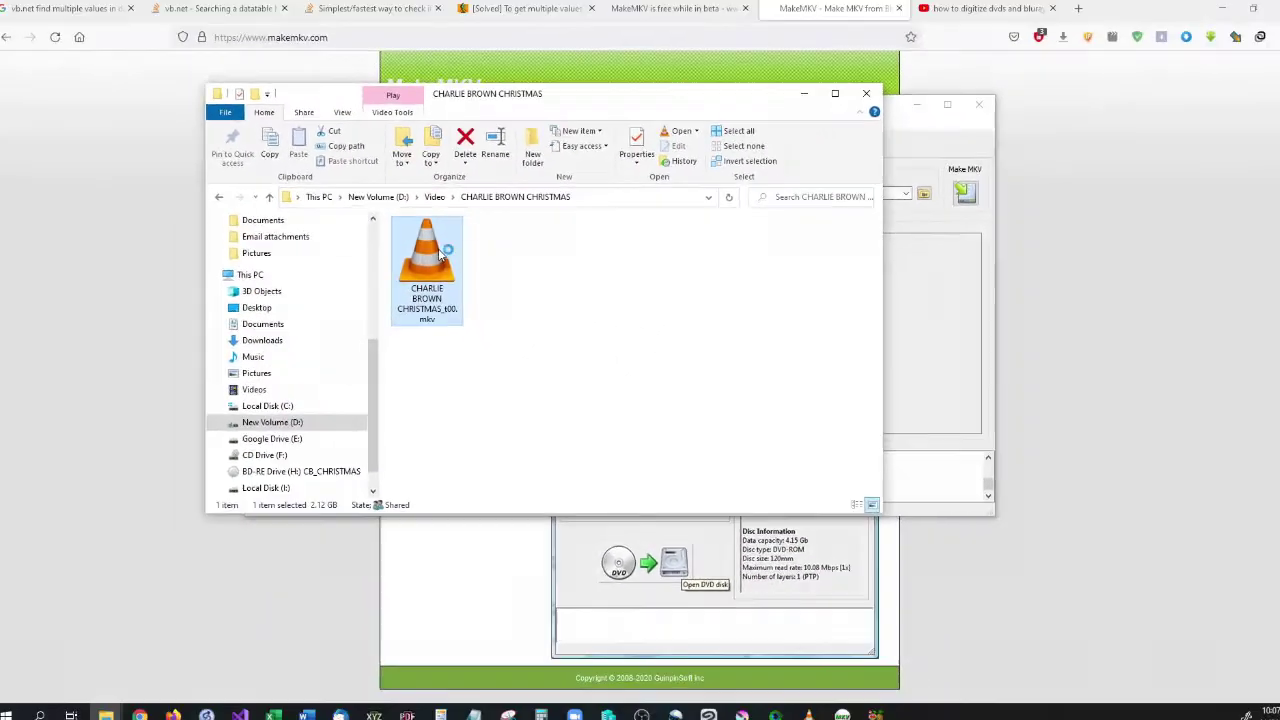
Step: Play the MKV in VLC, pause it, and jump to about 15:00, 31:27 and 34:15
double_click(457, 222)
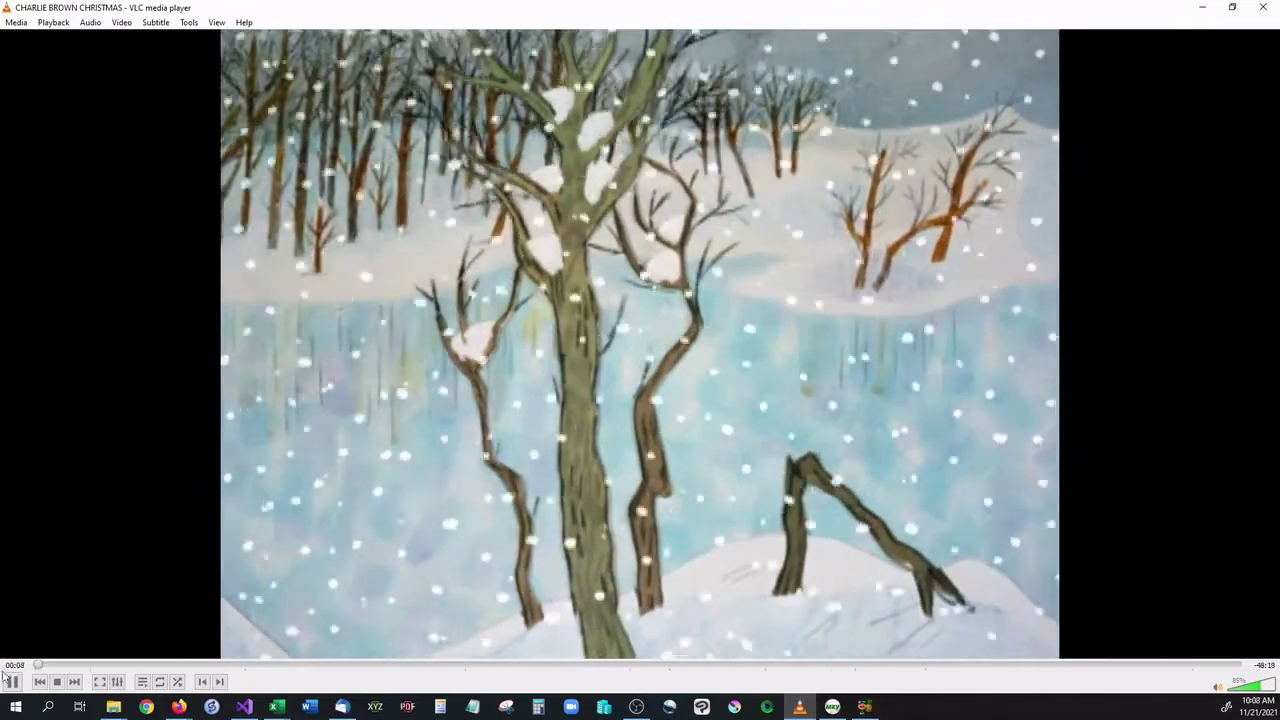
left_click(13, 682)
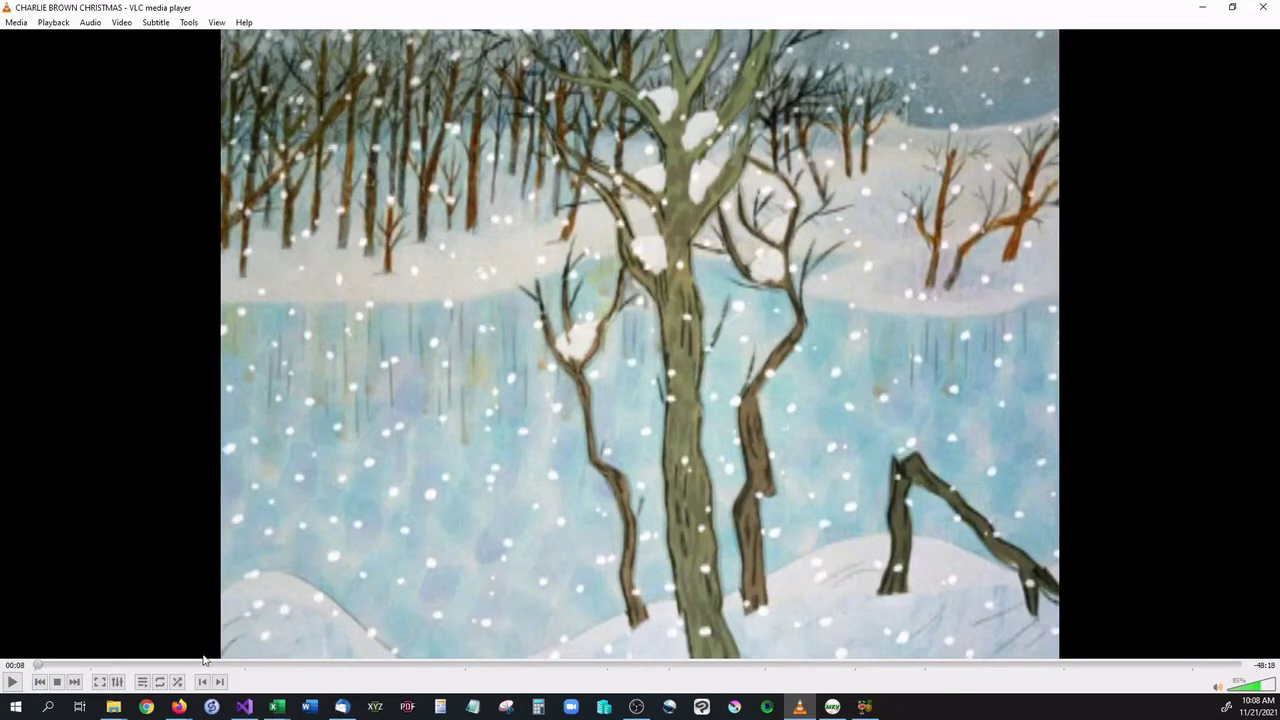
left_click(408, 666)
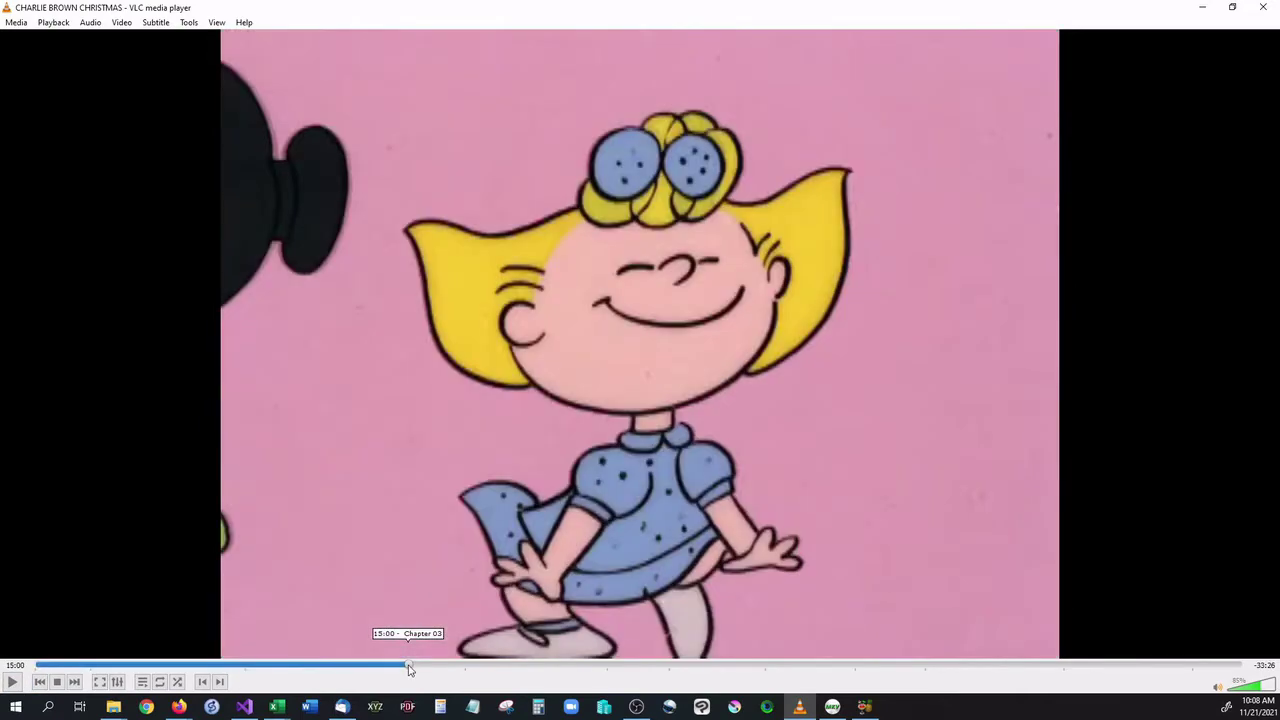
left_click(819, 666)
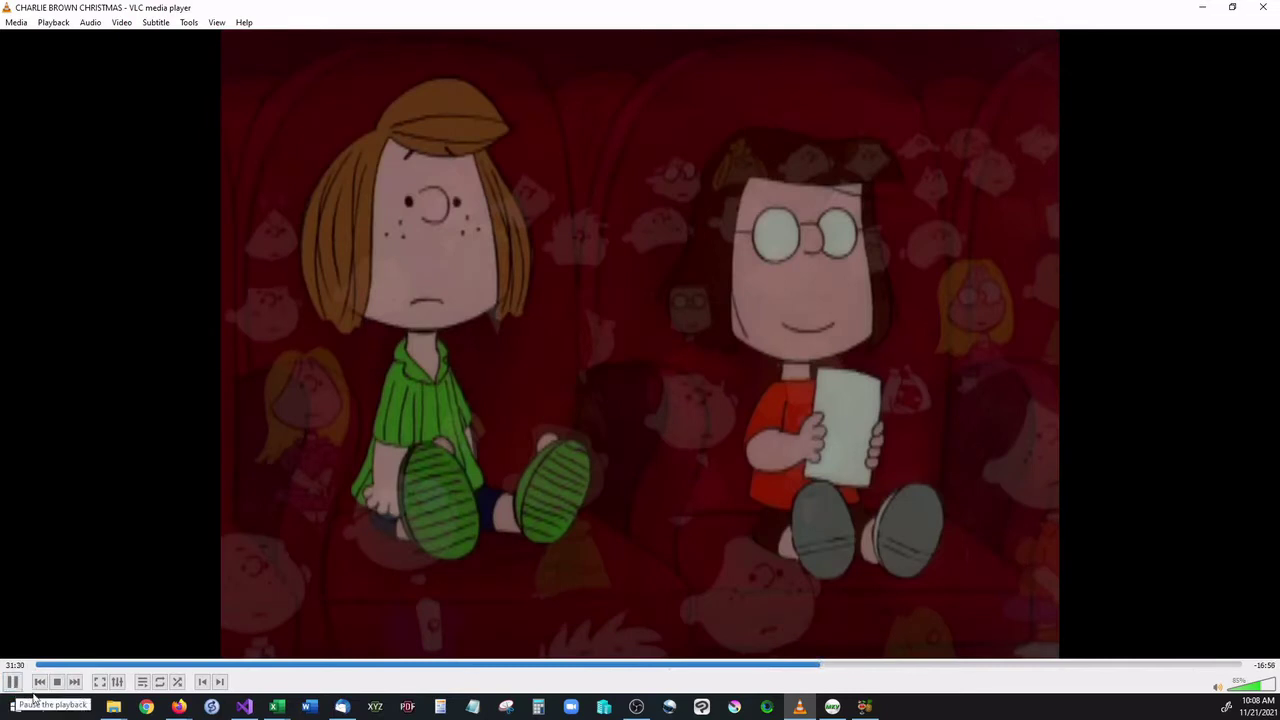
left_click(887, 665)
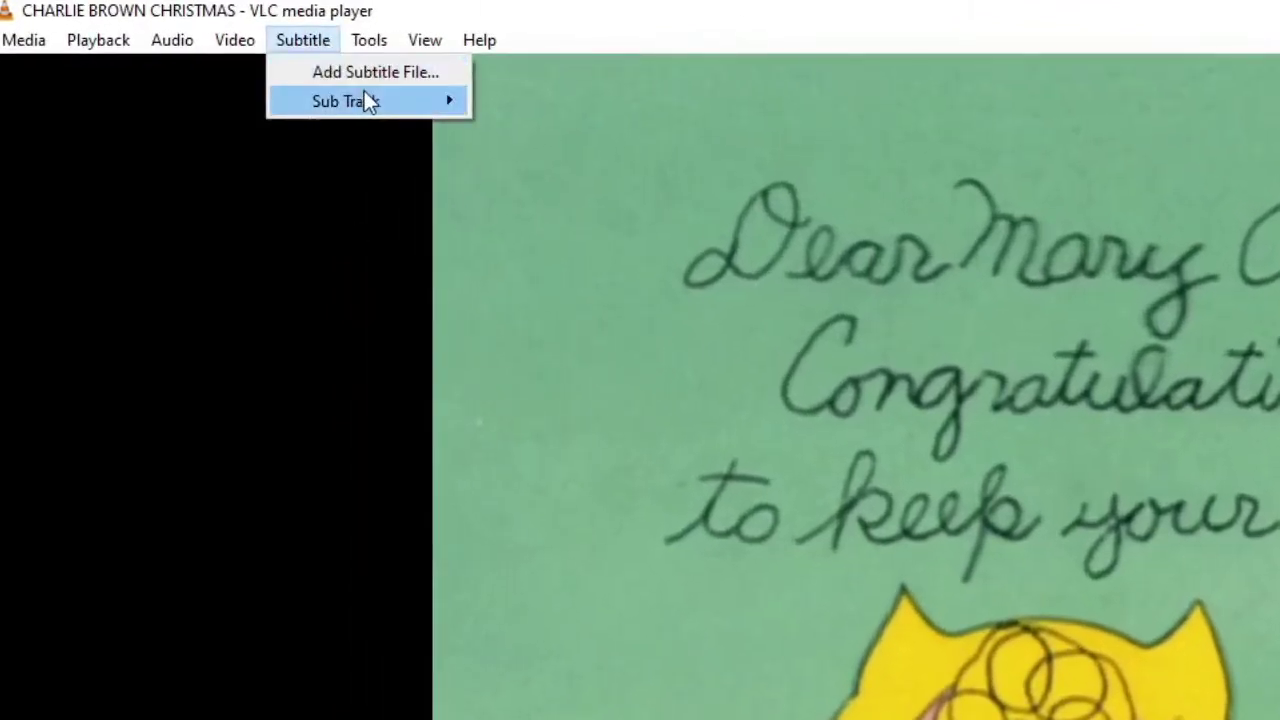
Step: Inspect the subtitle and audio track lists, then close VLC and return to MakeMKV
mouse_move(364, 93)
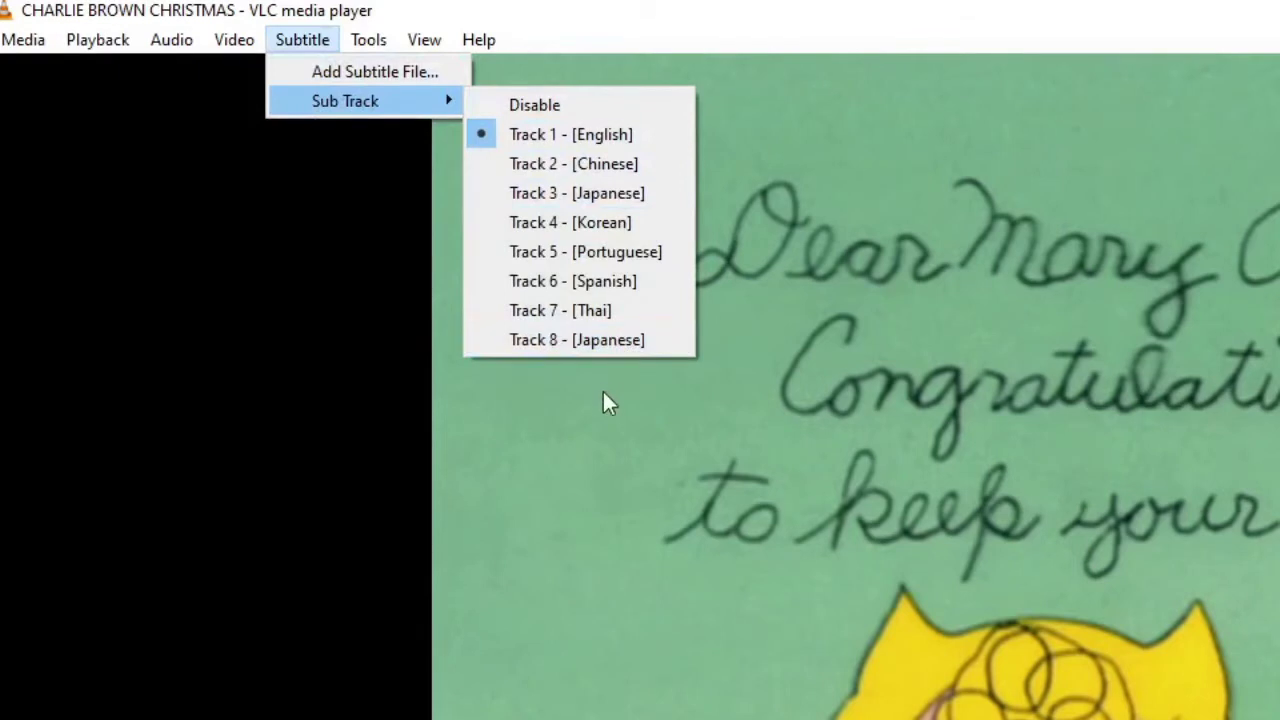
mouse_move(400, 105)
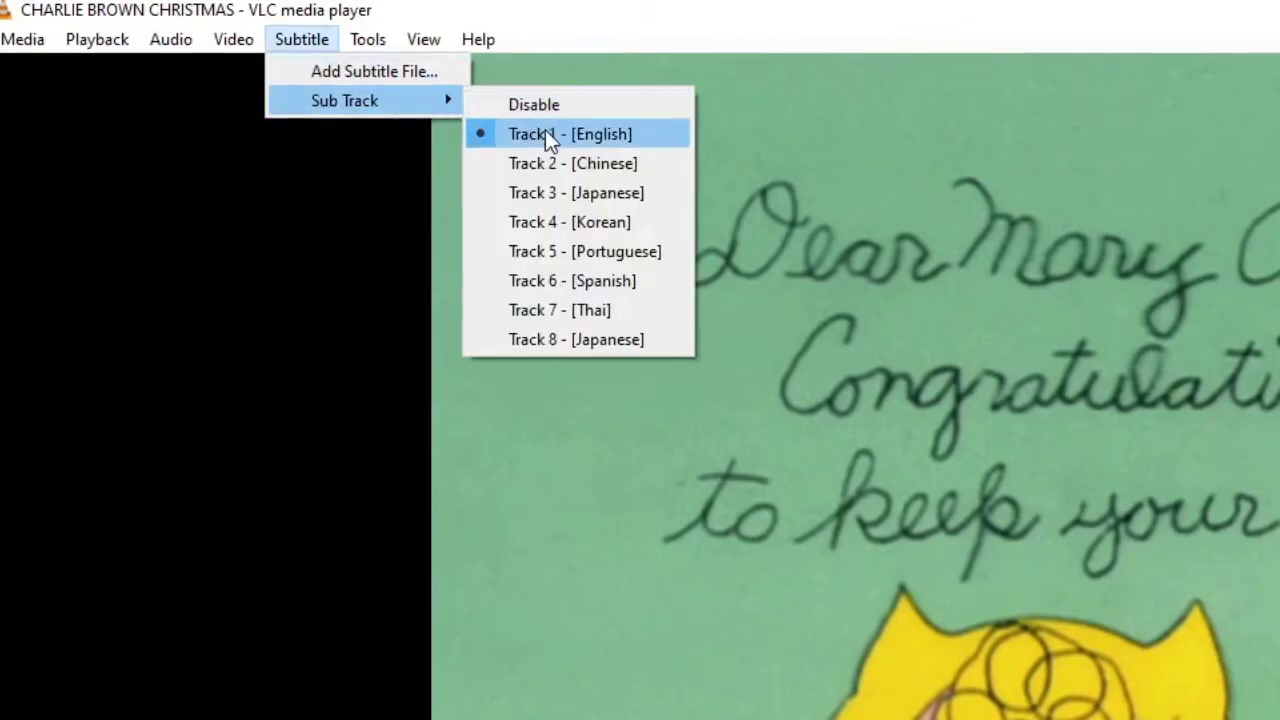
left_click(611, 101)
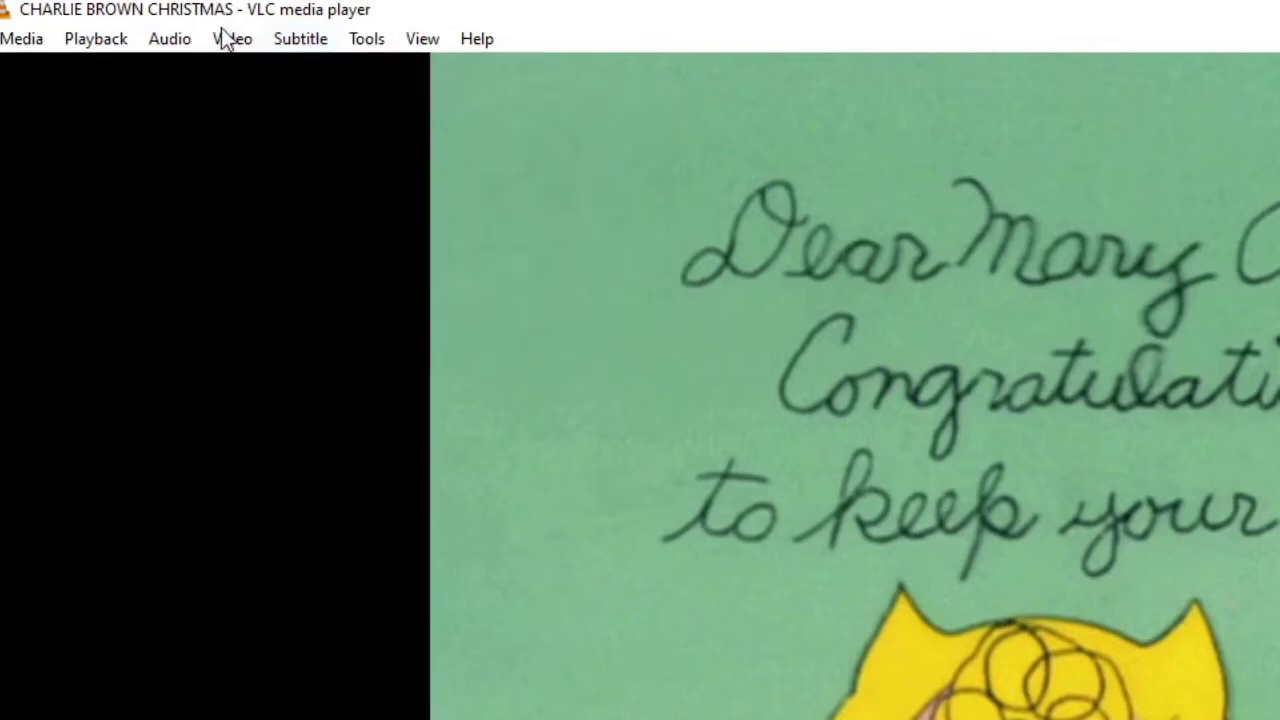
left_click(186, 38)
mouse_move(249, 74)
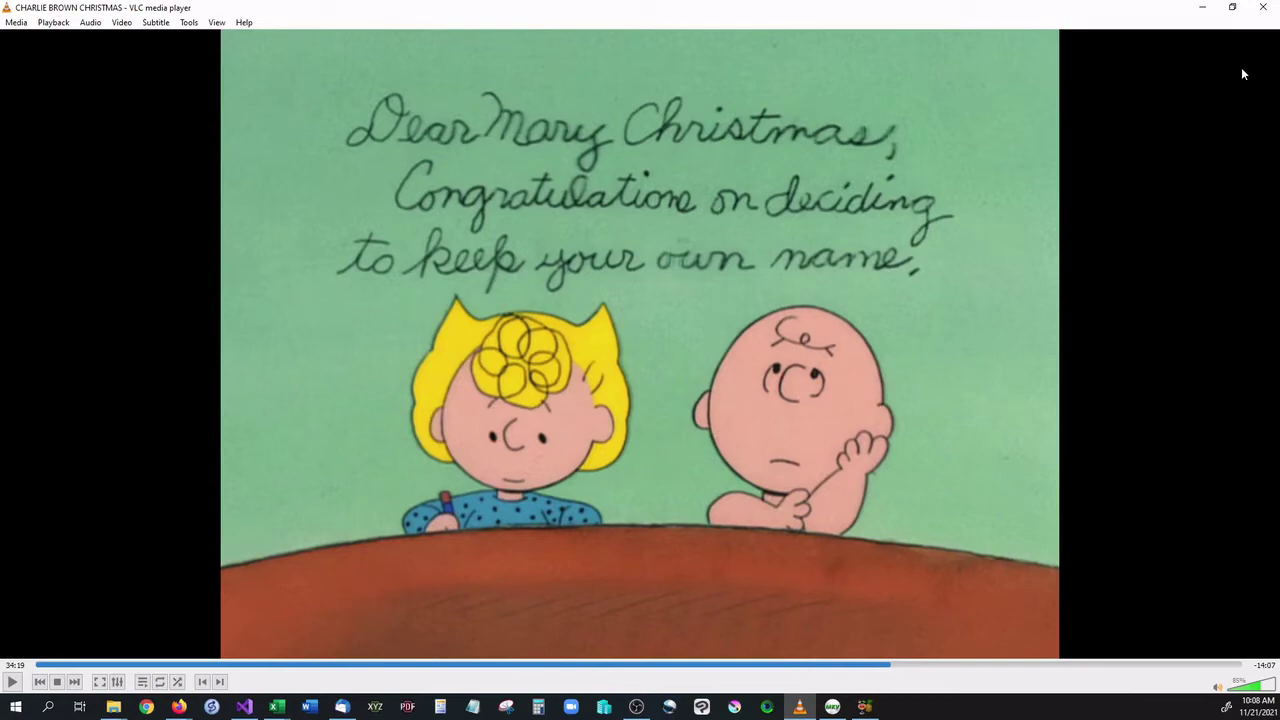
left_click(1264, 8)
left_click(921, 139)
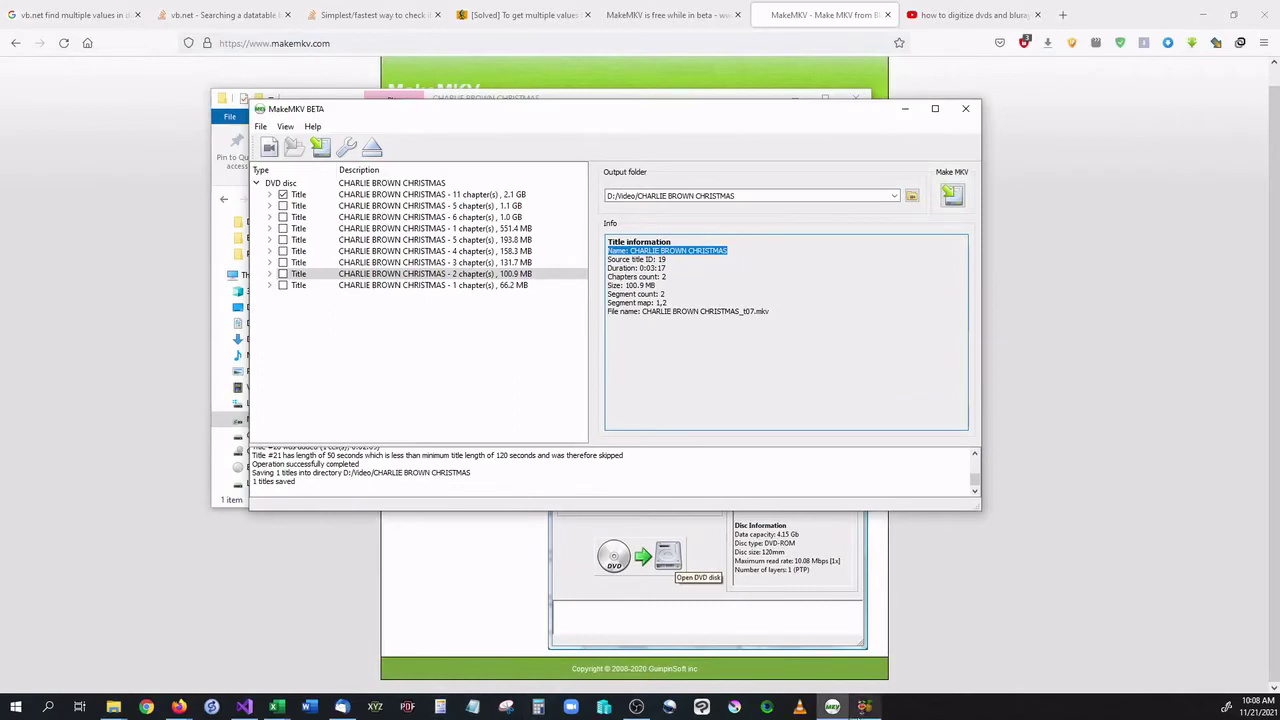
Step: Start HandBrake and drop CHARLIE BROWN CHRISTMAS_t00.mkv onto it as the source
left_click(864, 707)
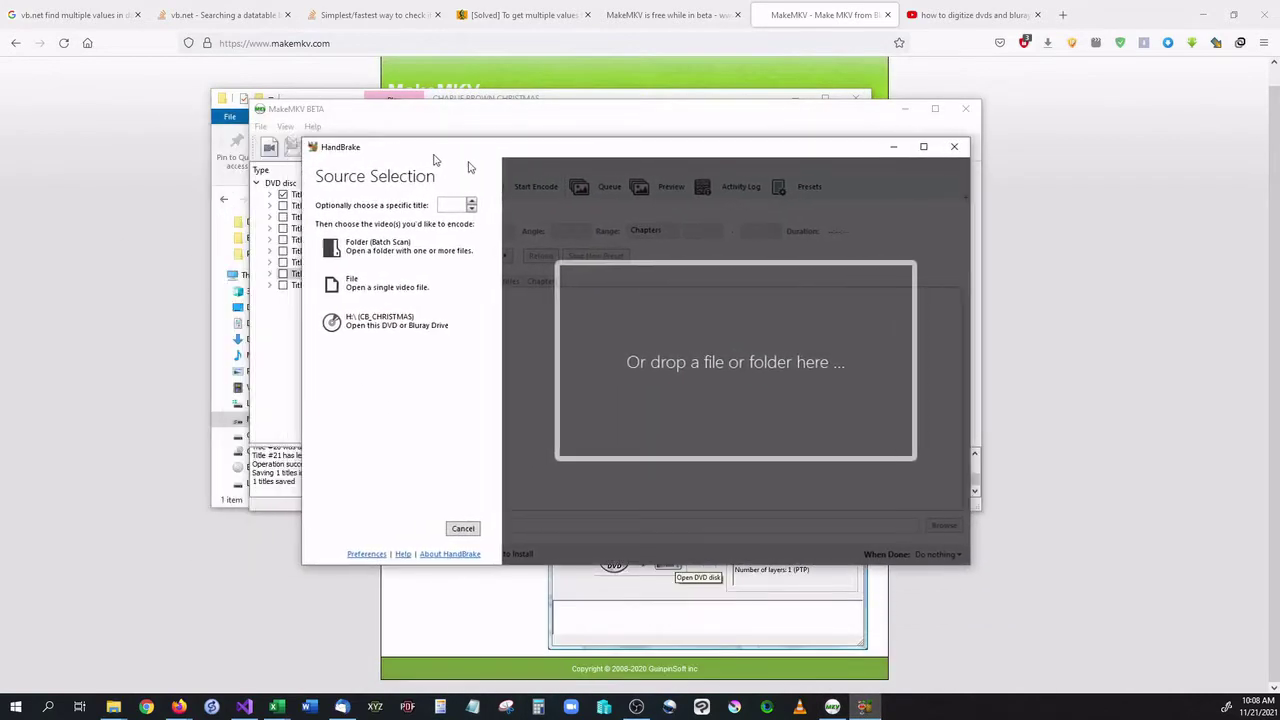
left_click_drag(435, 160, 638, 212)
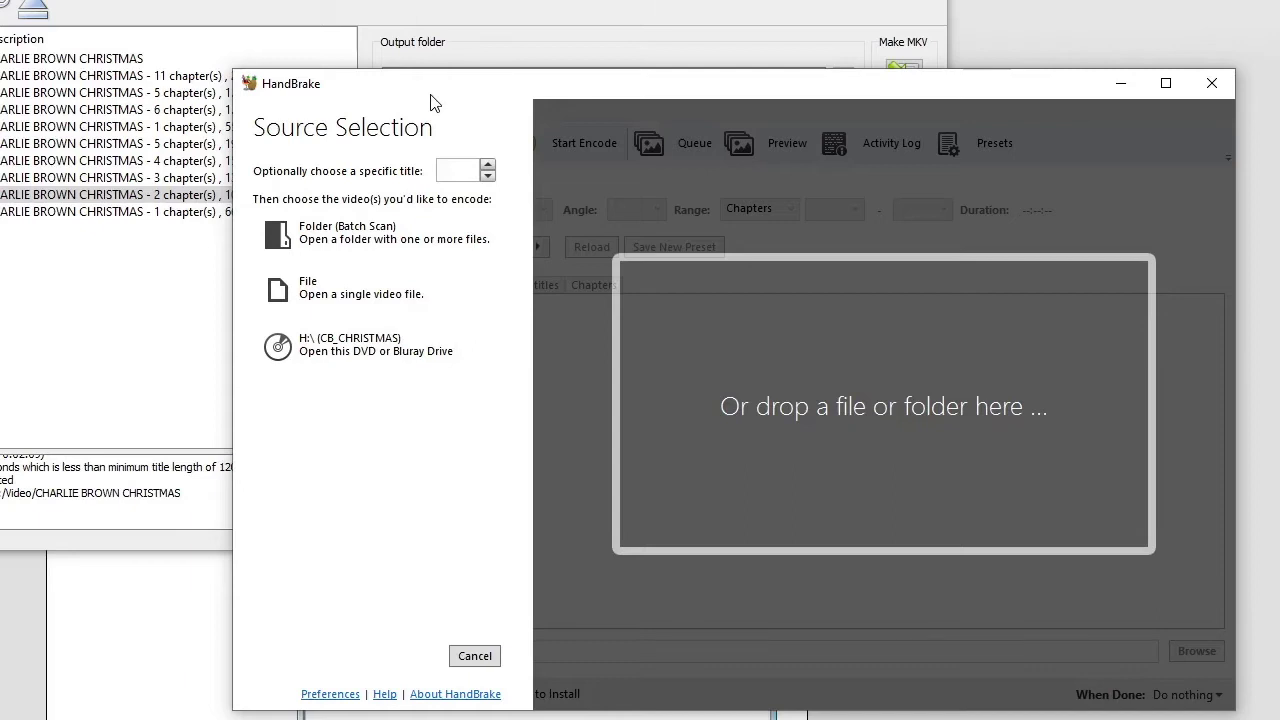
left_click(462, 10)
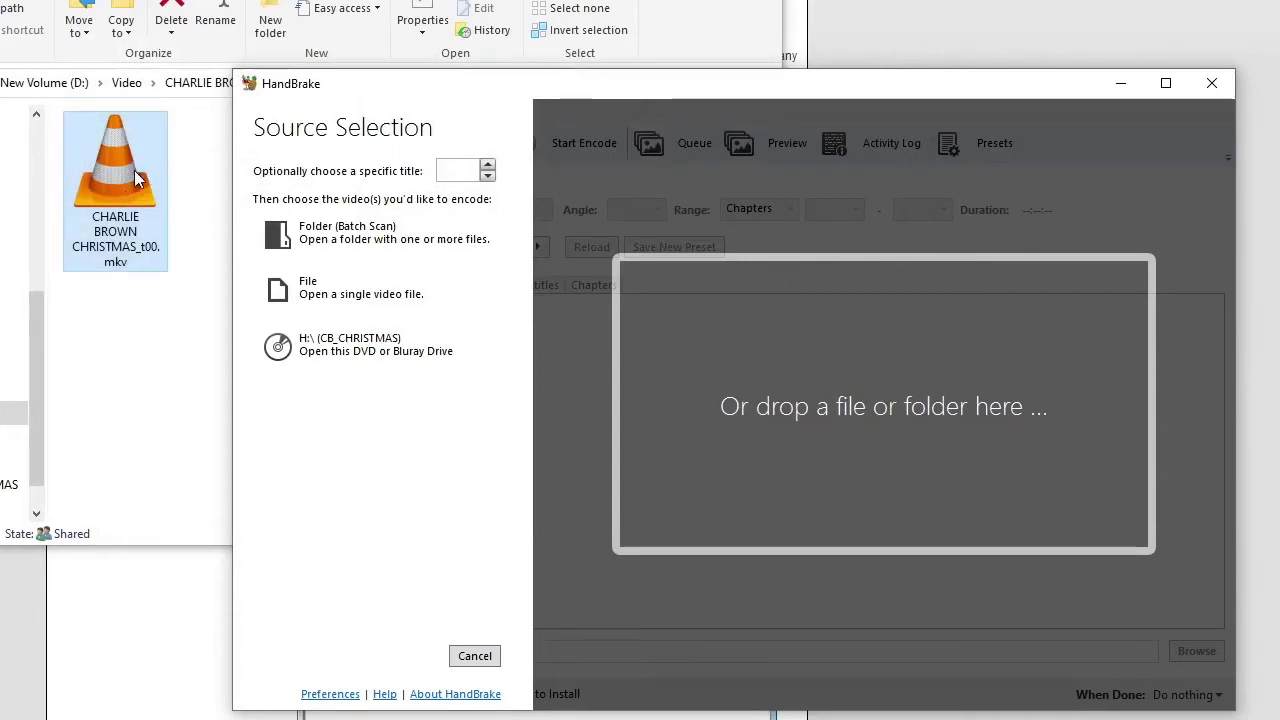
left_click_drag(117, 179, 842, 345)
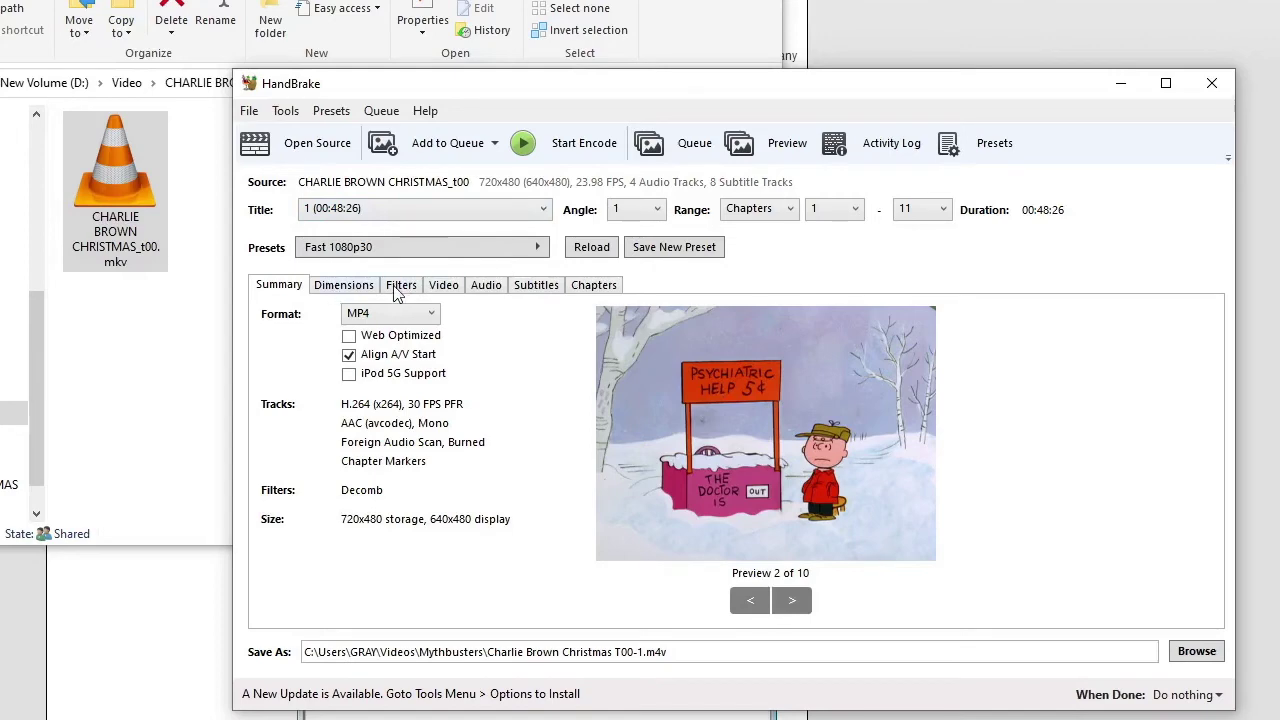
Step: Lower the Video tab's Constant Quality to RF 23 and review the audio settings
left_click(443, 287)
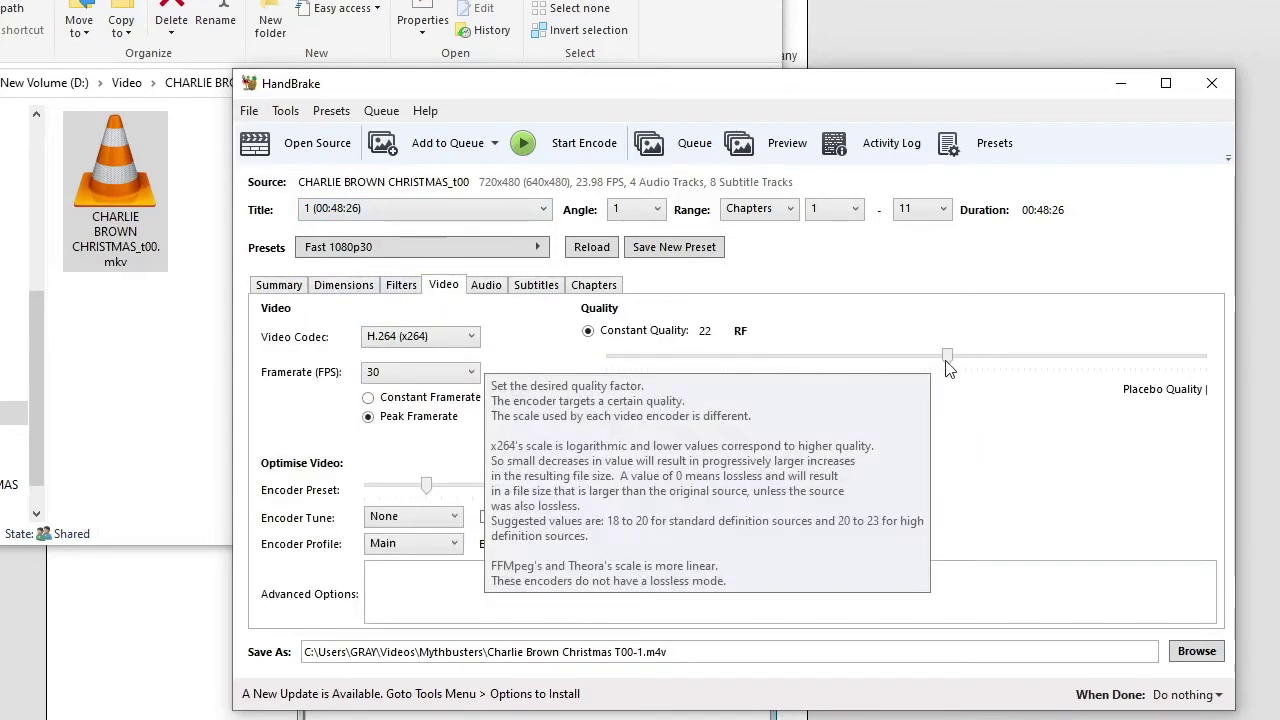
left_click_drag(950, 363, 940, 363)
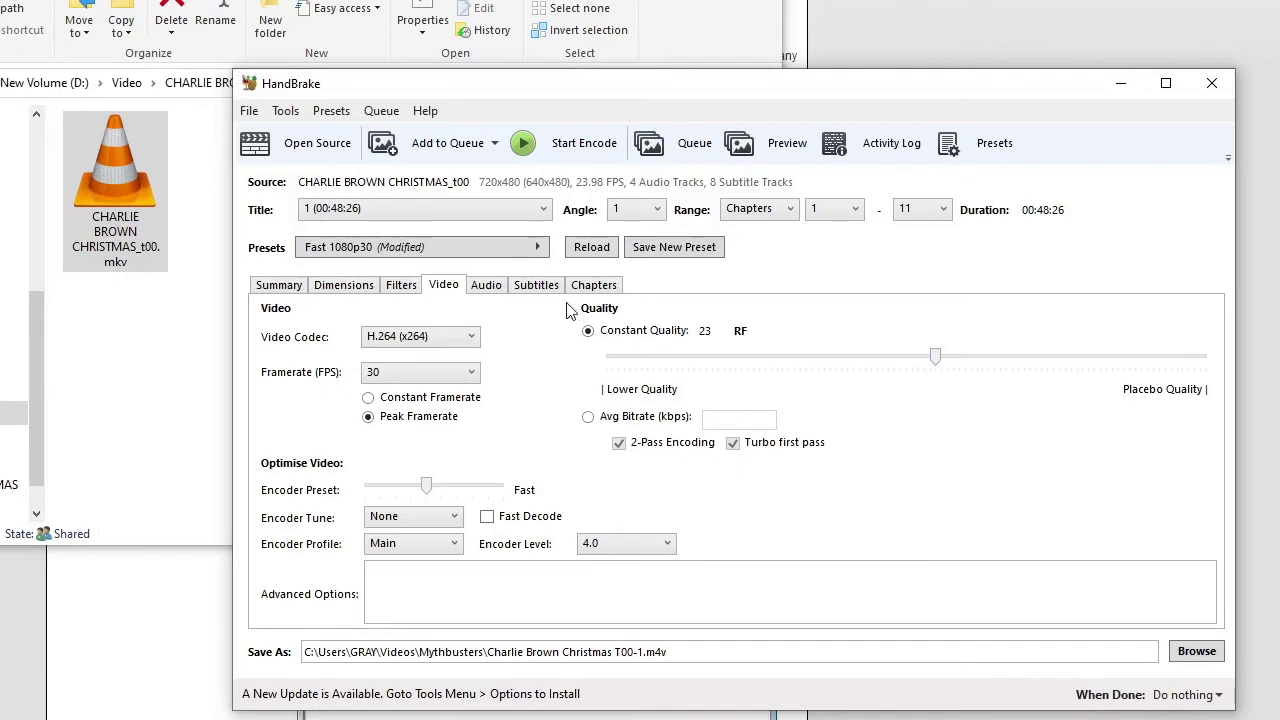
left_click(487, 290)
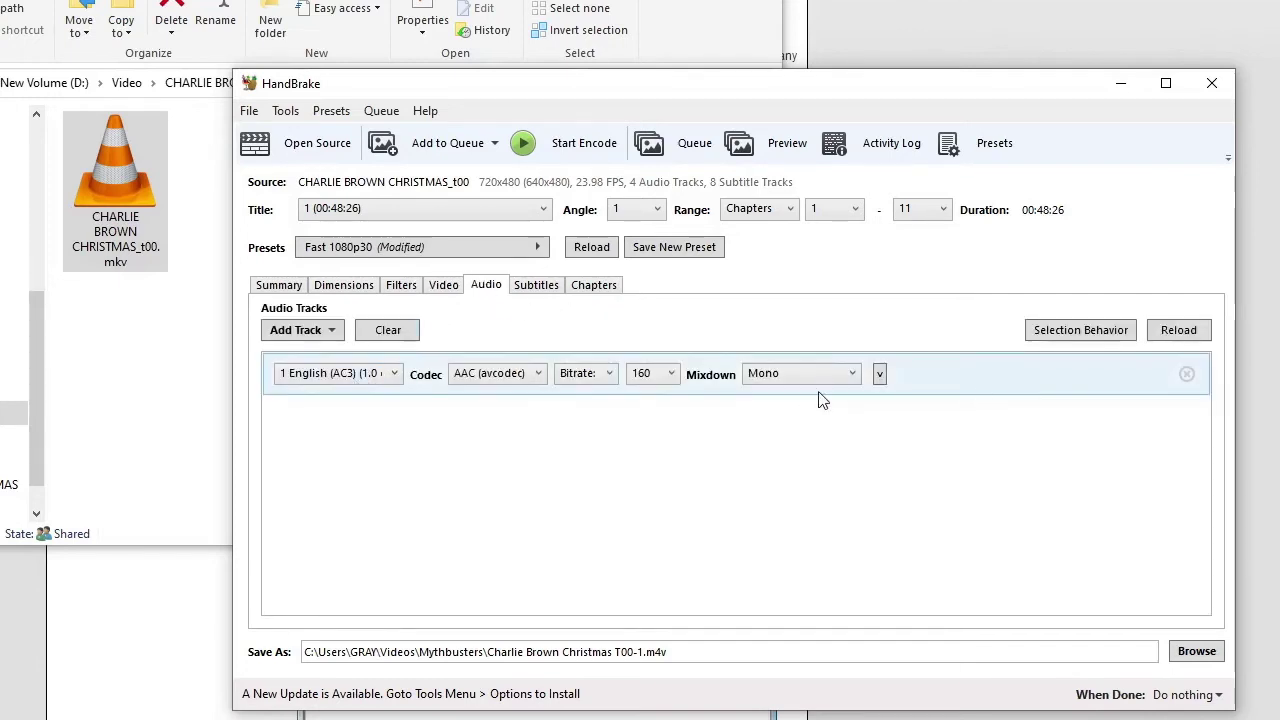
Step: Keep Foreign Audio Scan as the subtitle track with forced-only and burn-in off
left_click(540, 288)
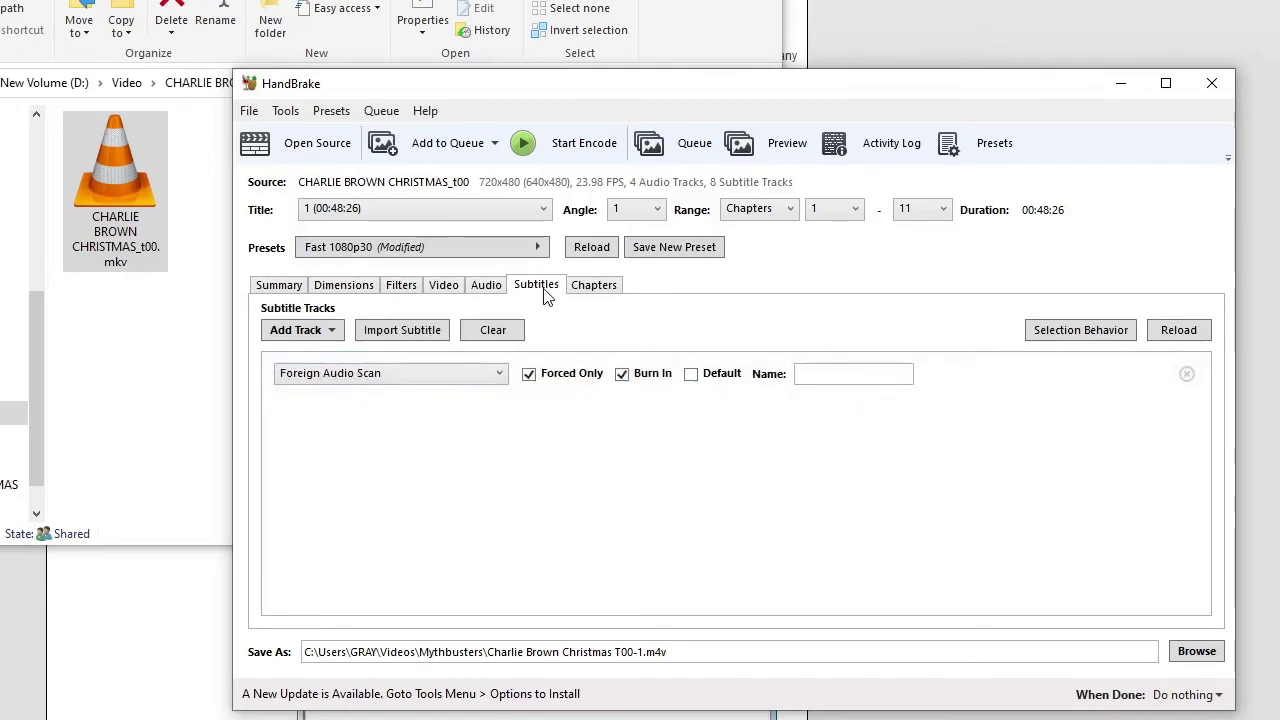
left_click(487, 381)
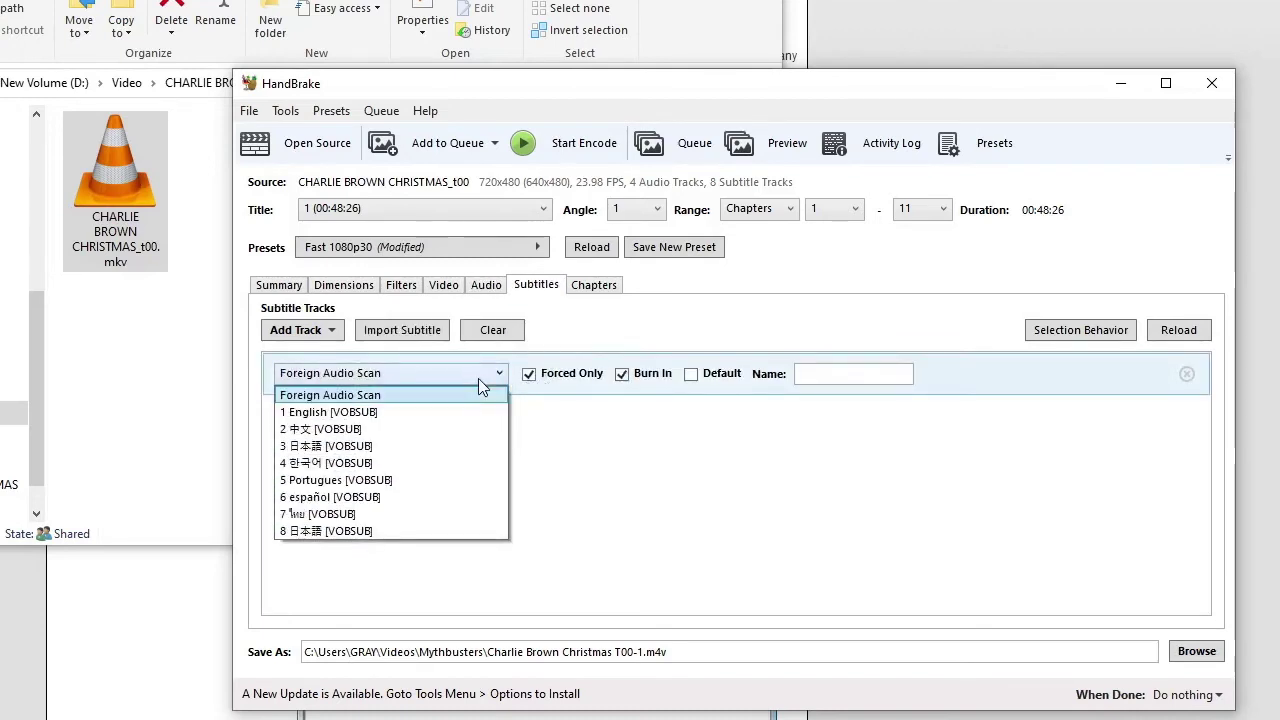
left_click(478, 373)
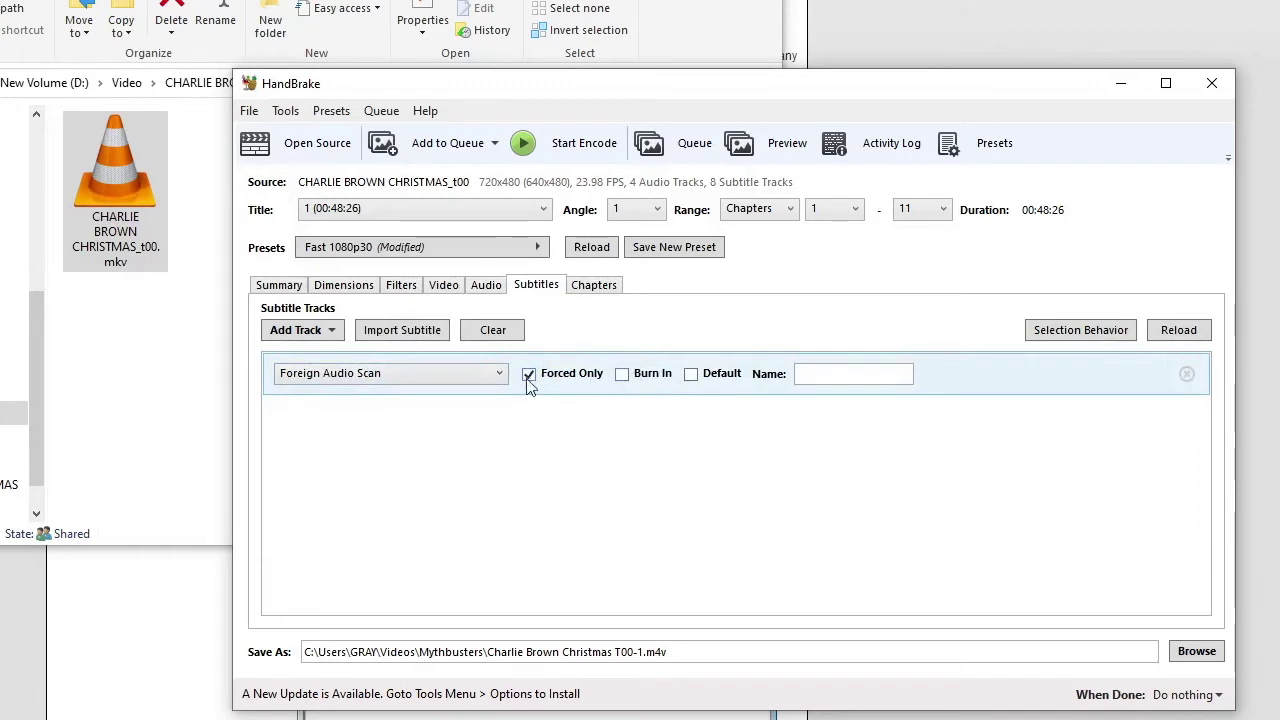
left_click(494, 376)
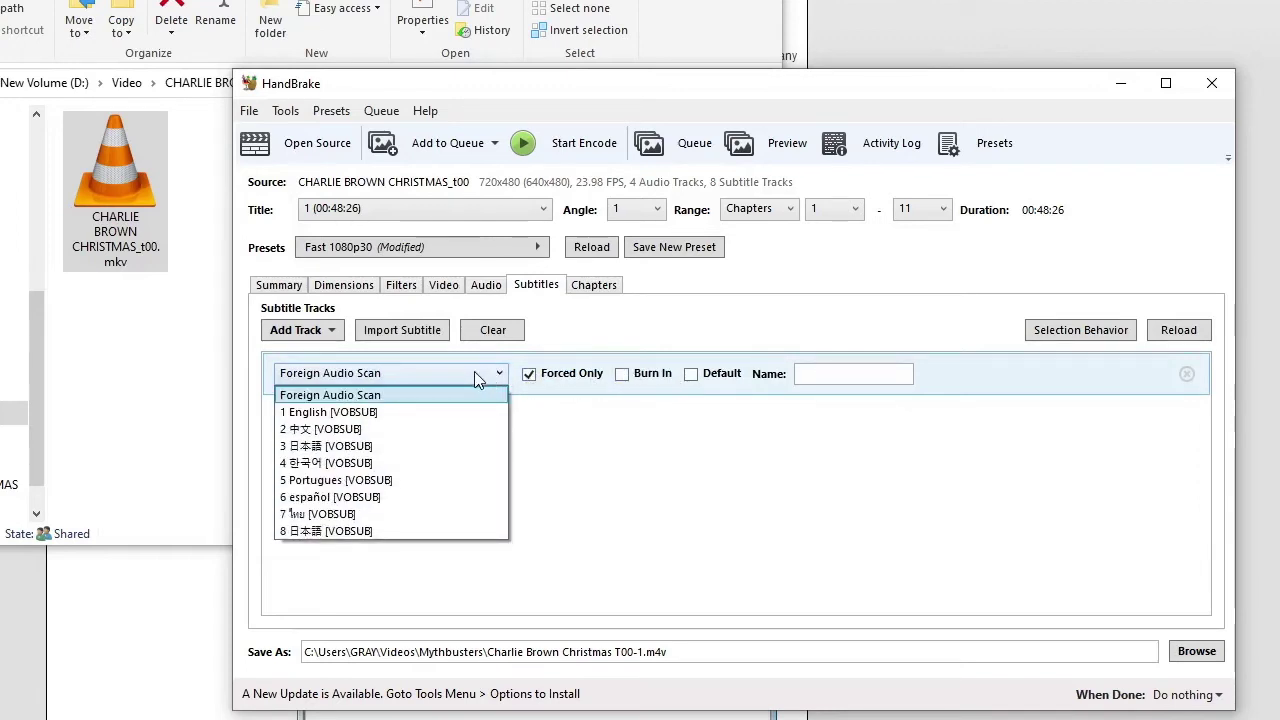
left_click(379, 395)
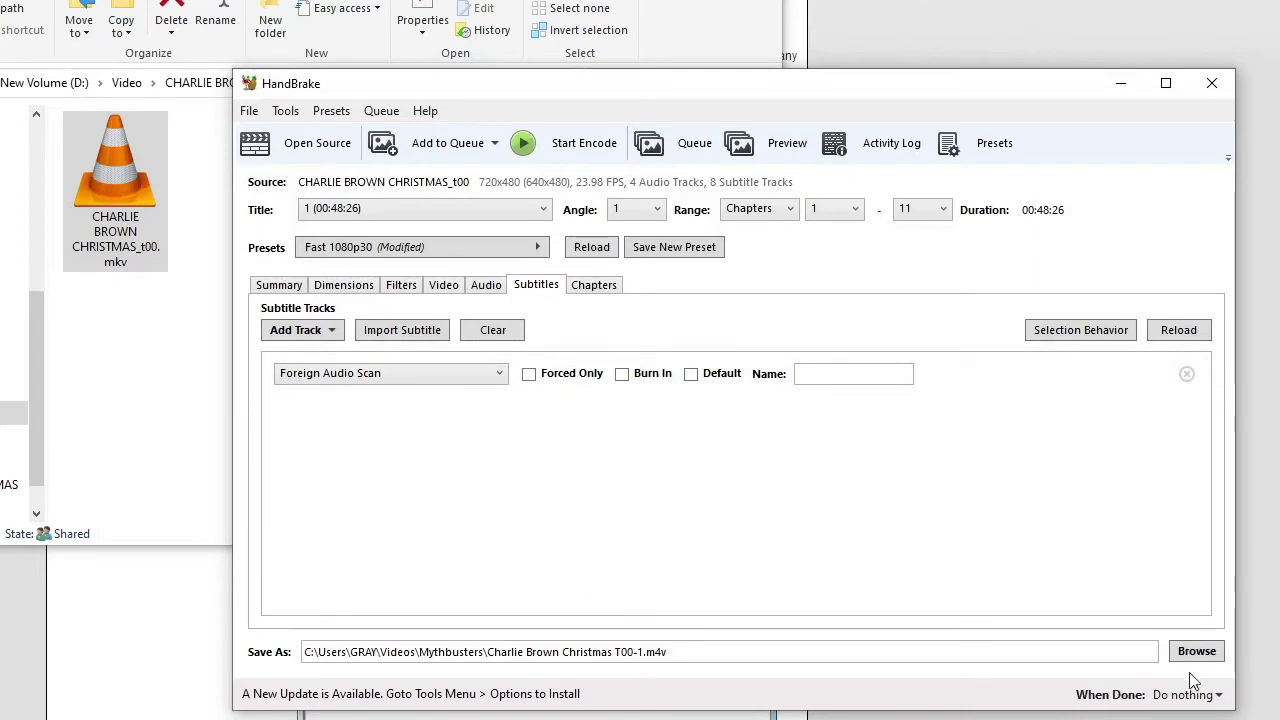
Step: Paste D:\Video\CHARLIE BROWN CHRISTMAS into Save As and append '\A Charlie Brown Chr'
left_click(647, 652)
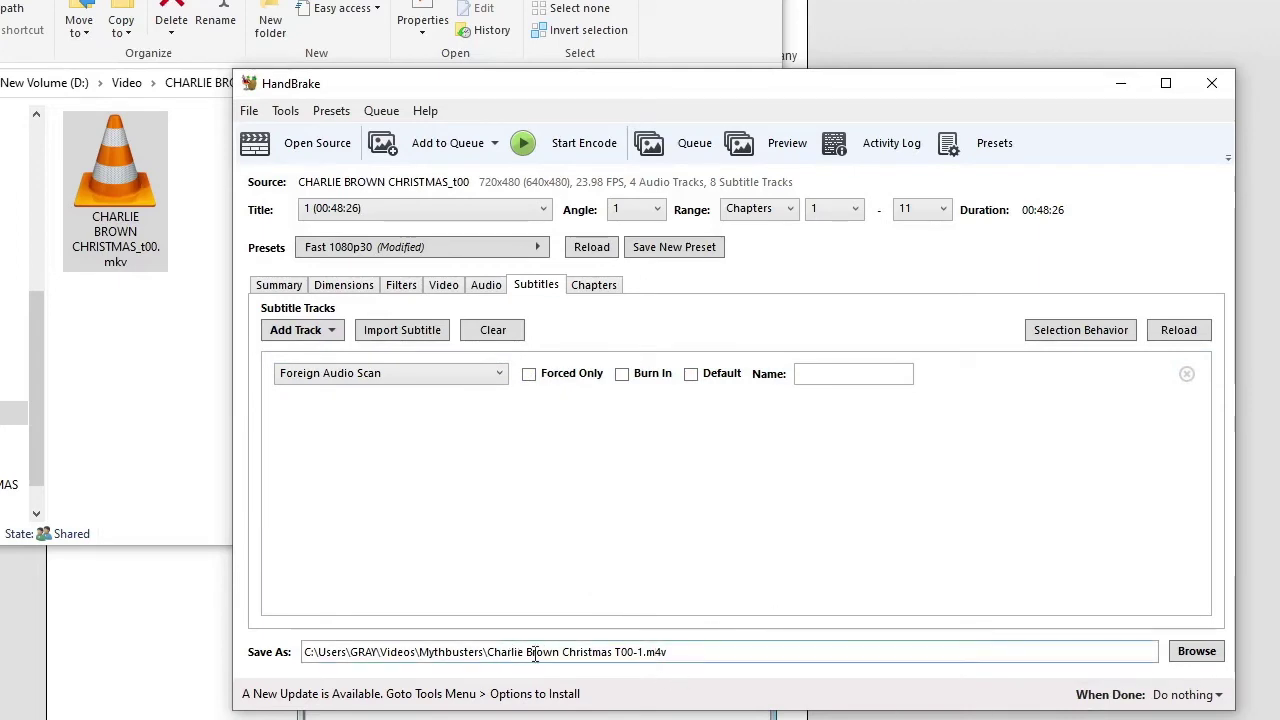
left_click_drag(748, 652, 151, 634)
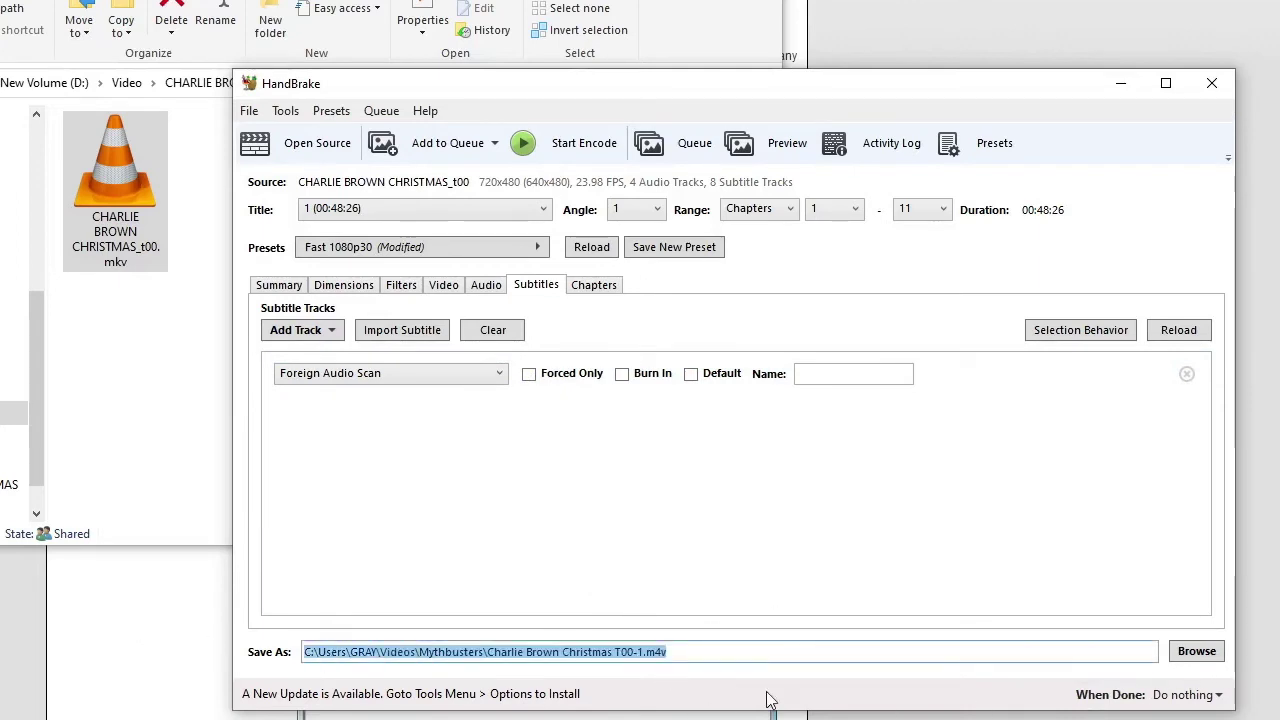
type("D:\\Video\\CHARLIE BROWN CHRISTMAS")
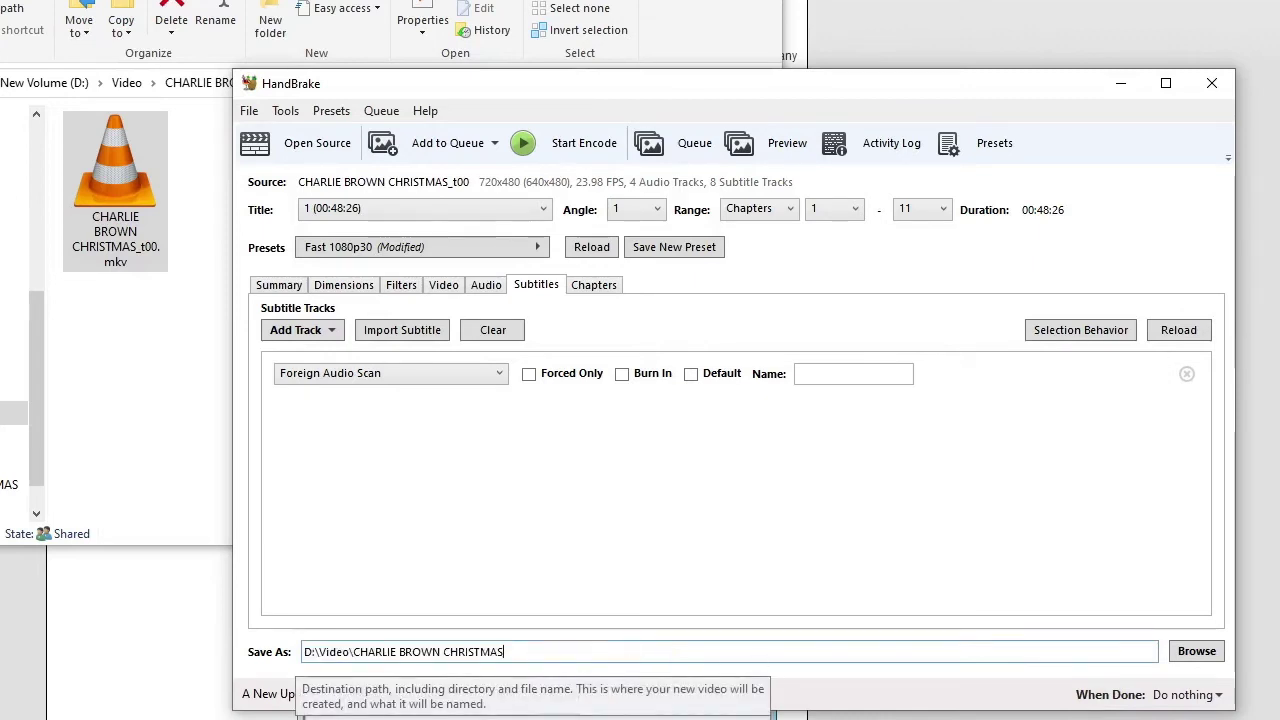
type("\\A Charl")
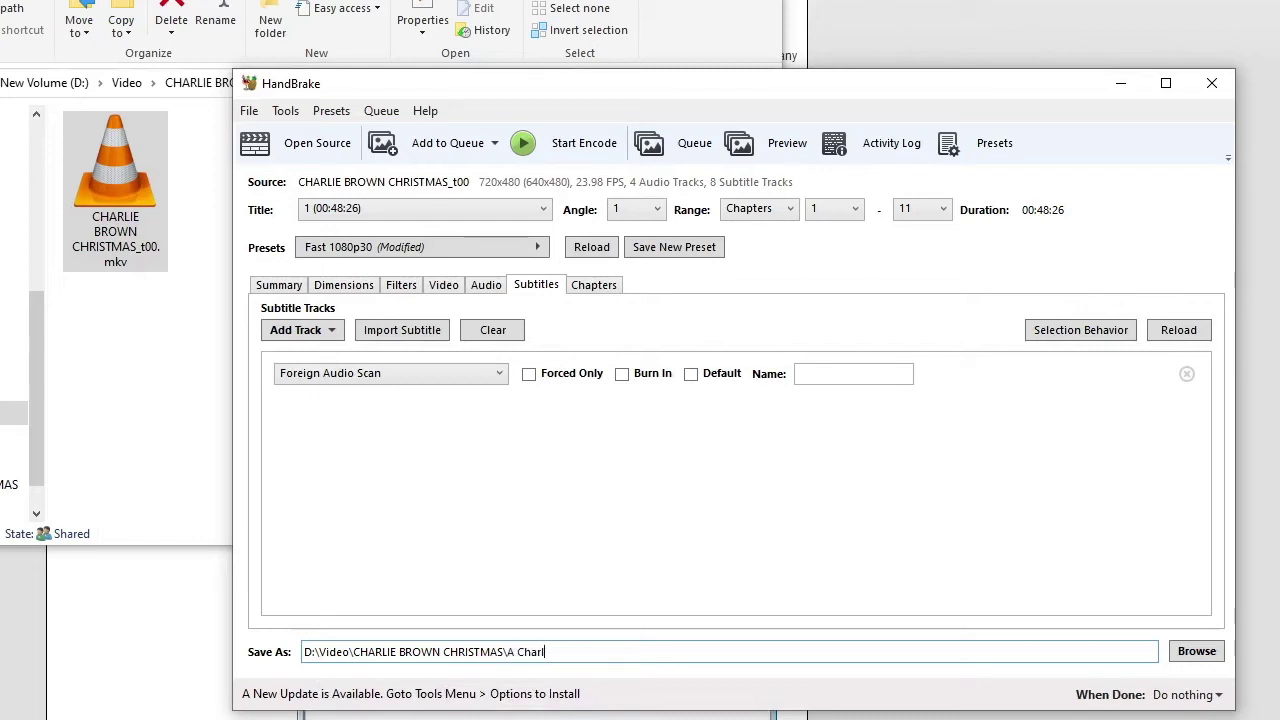
type("ie Brown Christmas DVD Rip")
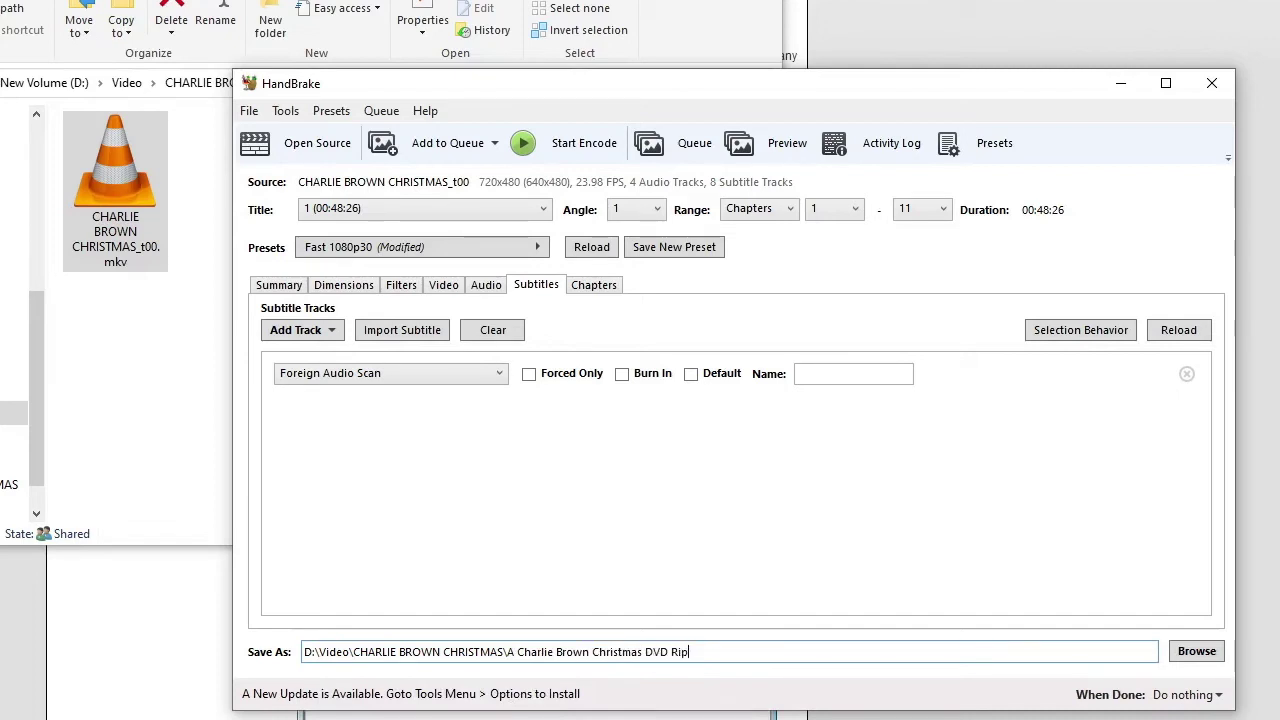
Step: Review the Filters, Video, Dimensions and Summary settings for the DVD title
left_click(404, 290)
left_click(432, 290)
left_click(365, 290)
left_click(283, 288)
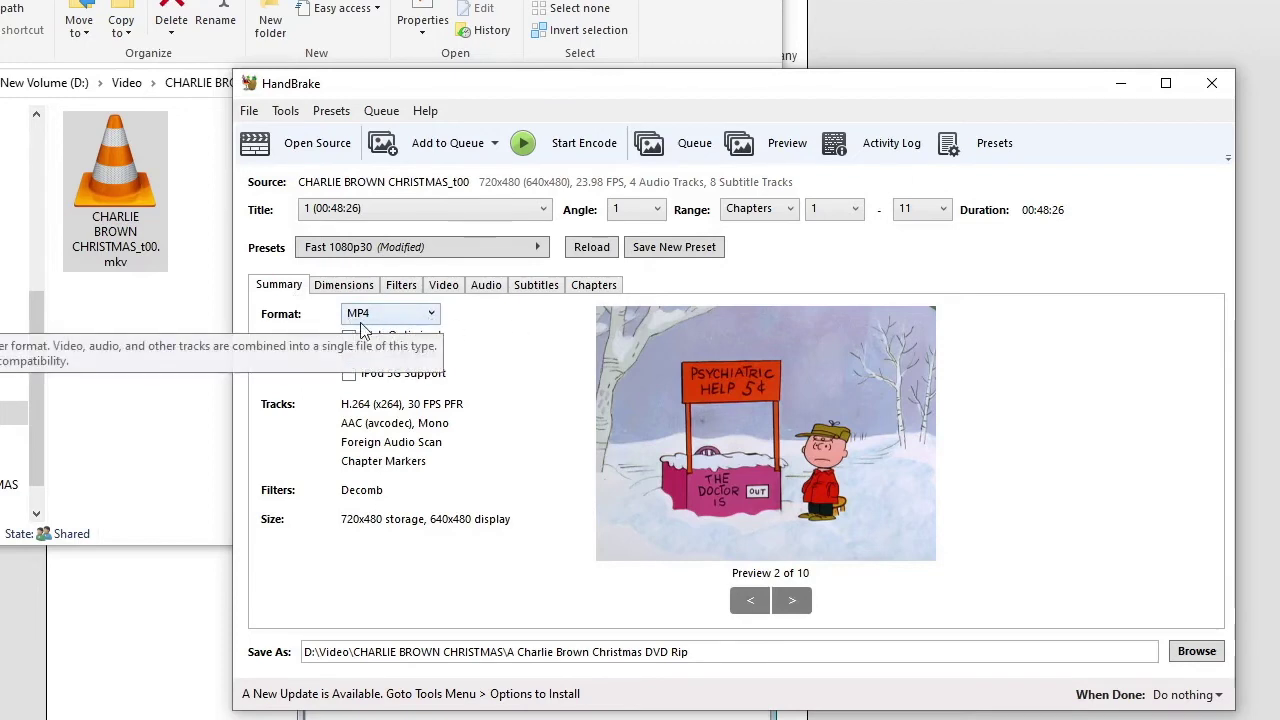
Step: Keep MP4 as the output format and start the encode until the queue finishes
left_click(372, 320)
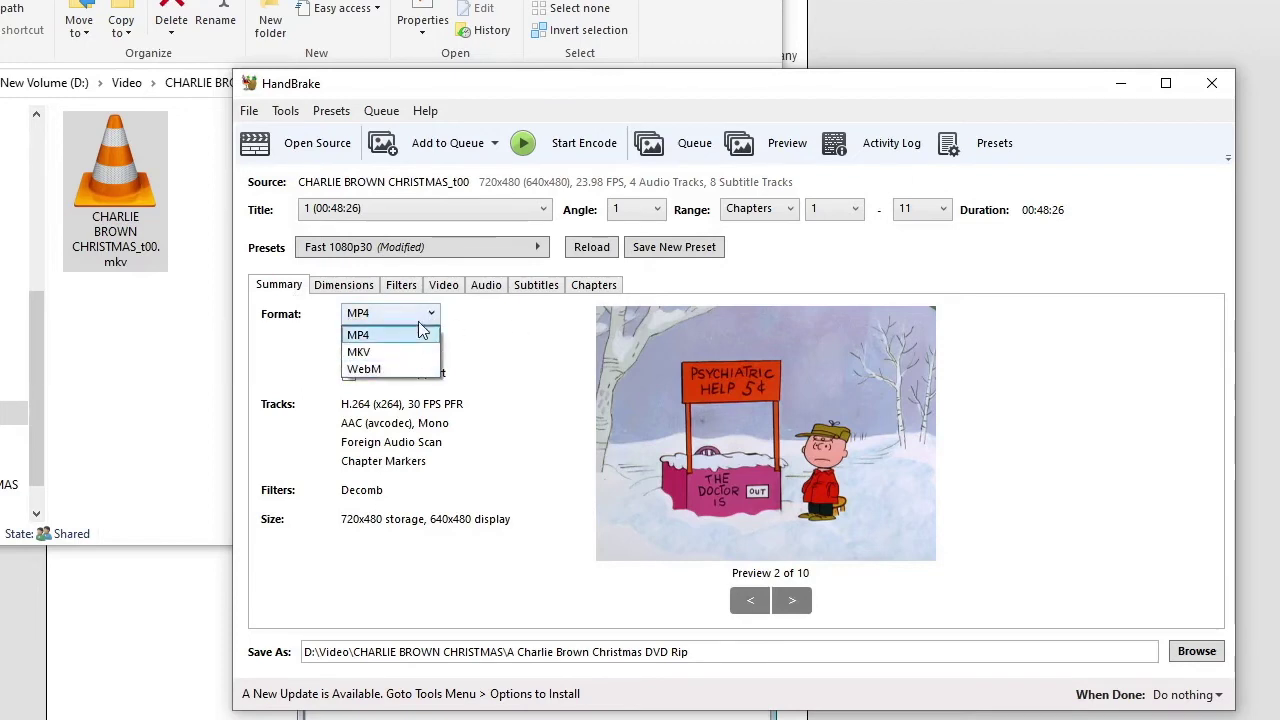
left_click(413, 310)
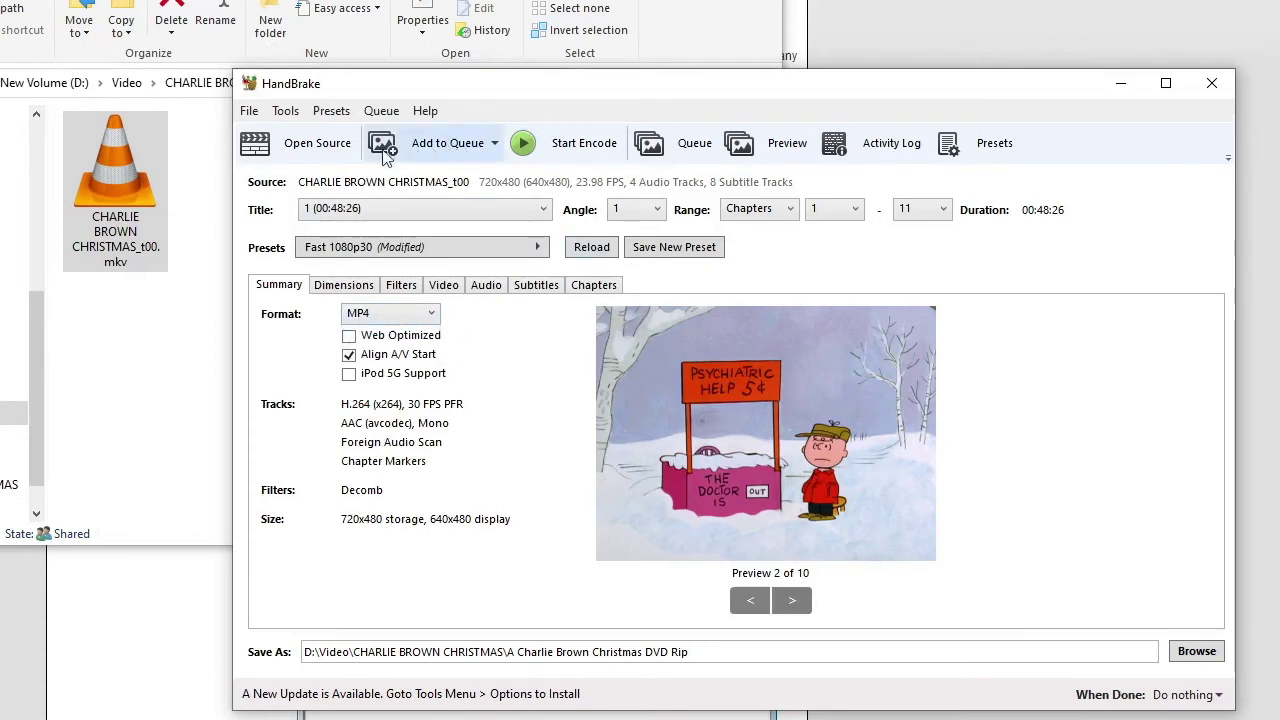
left_click(530, 150)
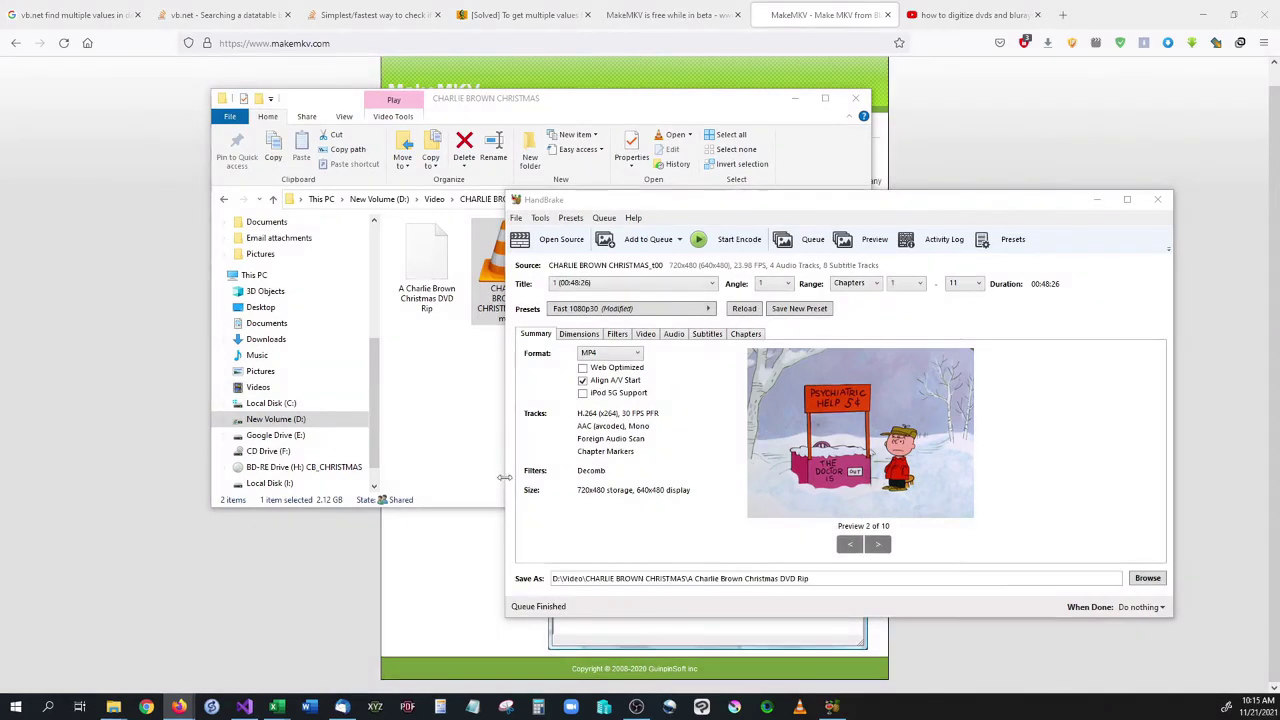
Step: Select the newly encoded output file in the folder, leaving its name unchanged for now
left_click(445, 418)
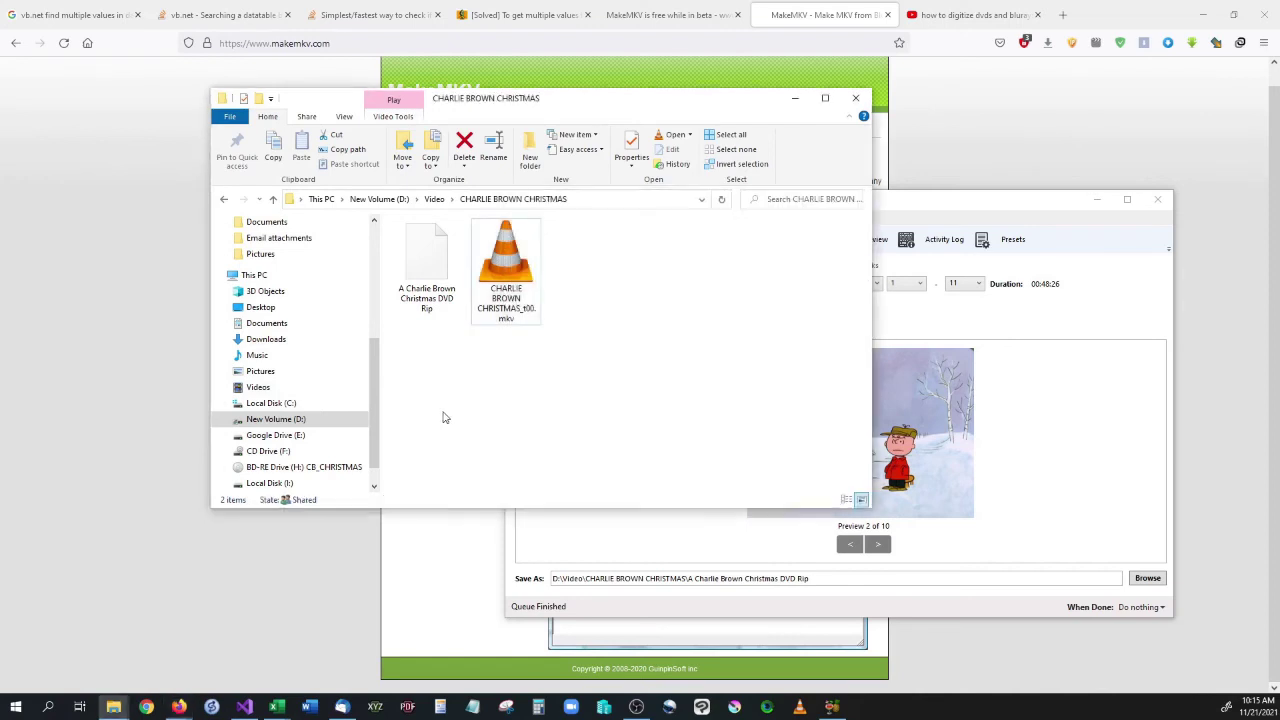
left_click(432, 310)
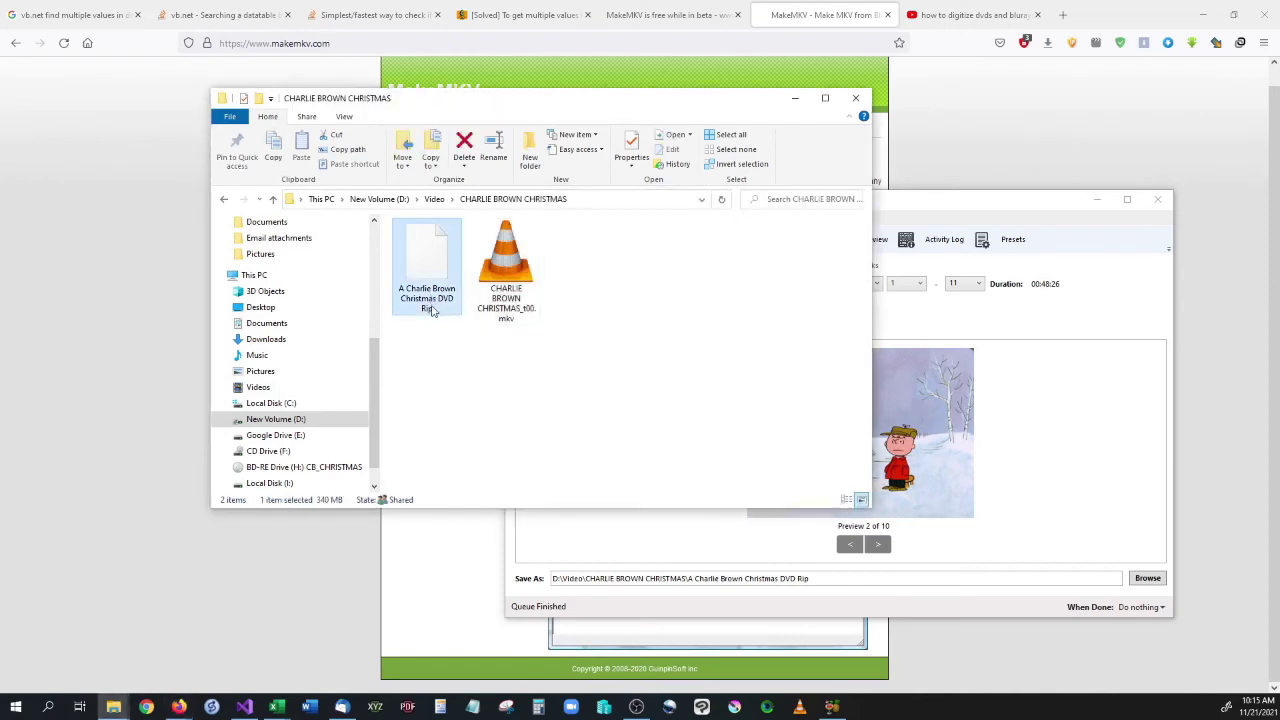
left_click(436, 309)
left_click(461, 302)
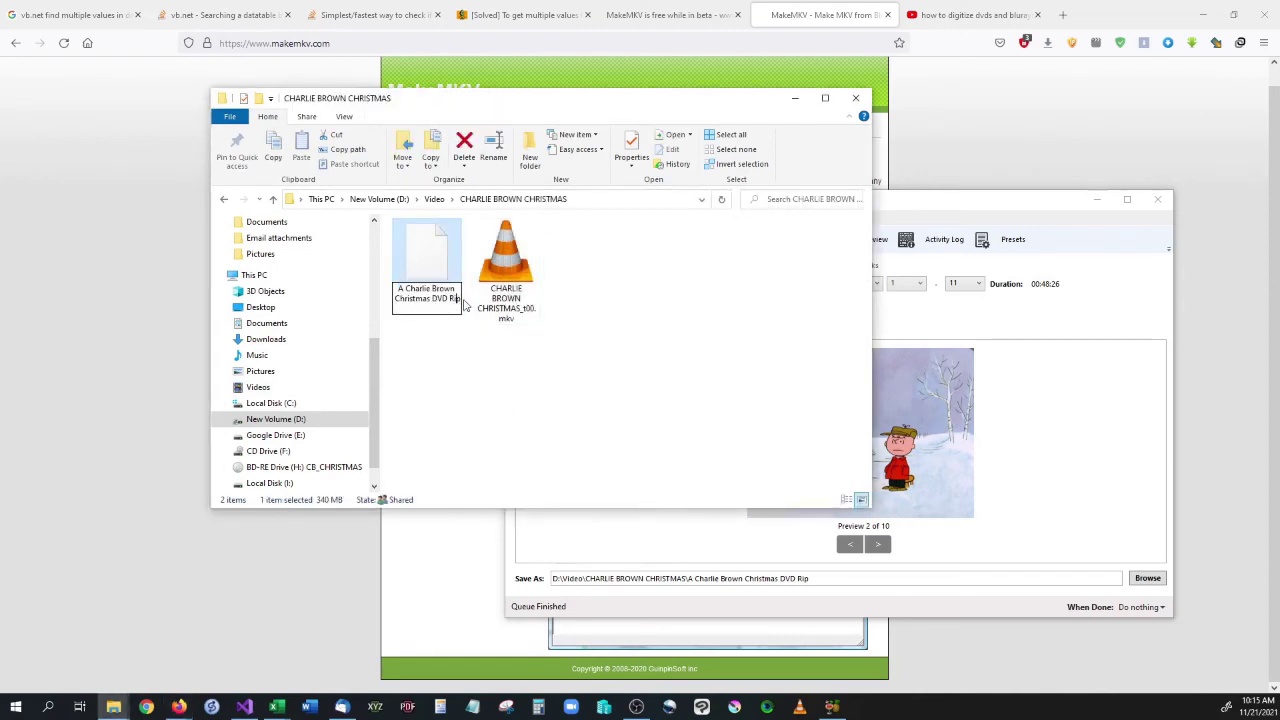
key("alt+Tab")
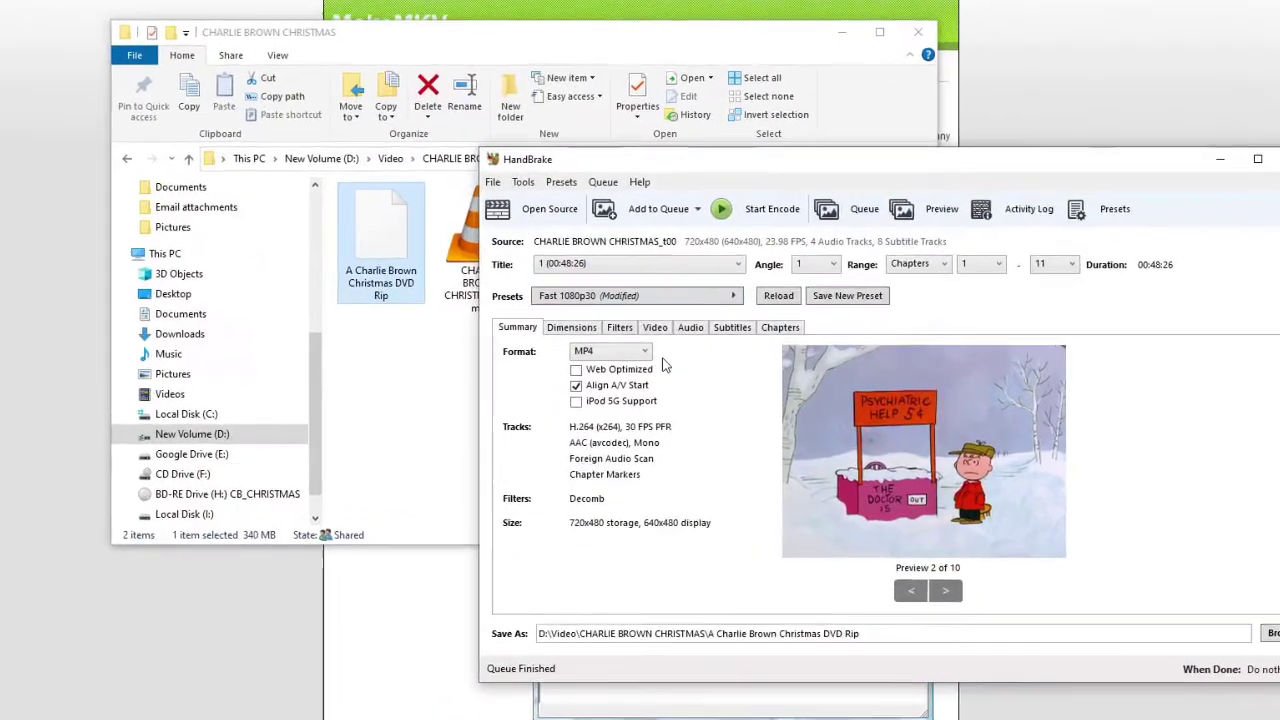
Step: Rename the output to 'A Charlie Brown Christmas DVD Rip.mp4' and compare it with the 2.12 GB MKV
left_click(400, 295)
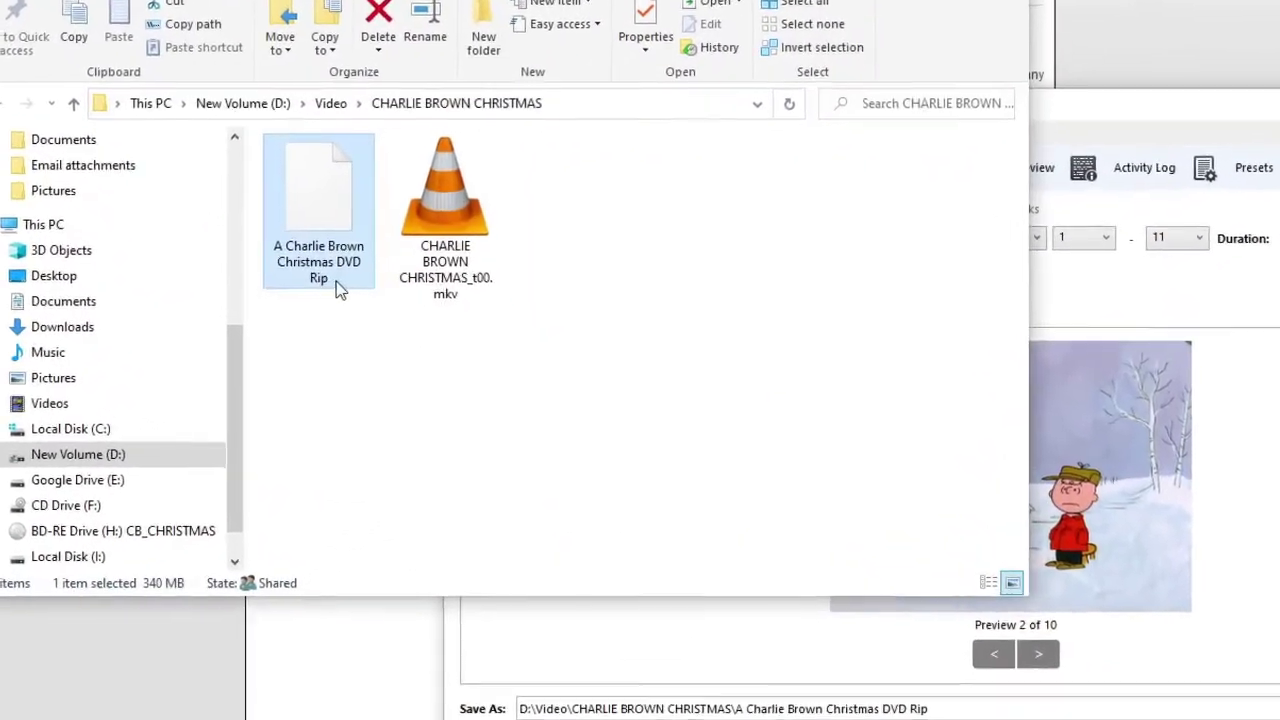
left_click(320, 284)
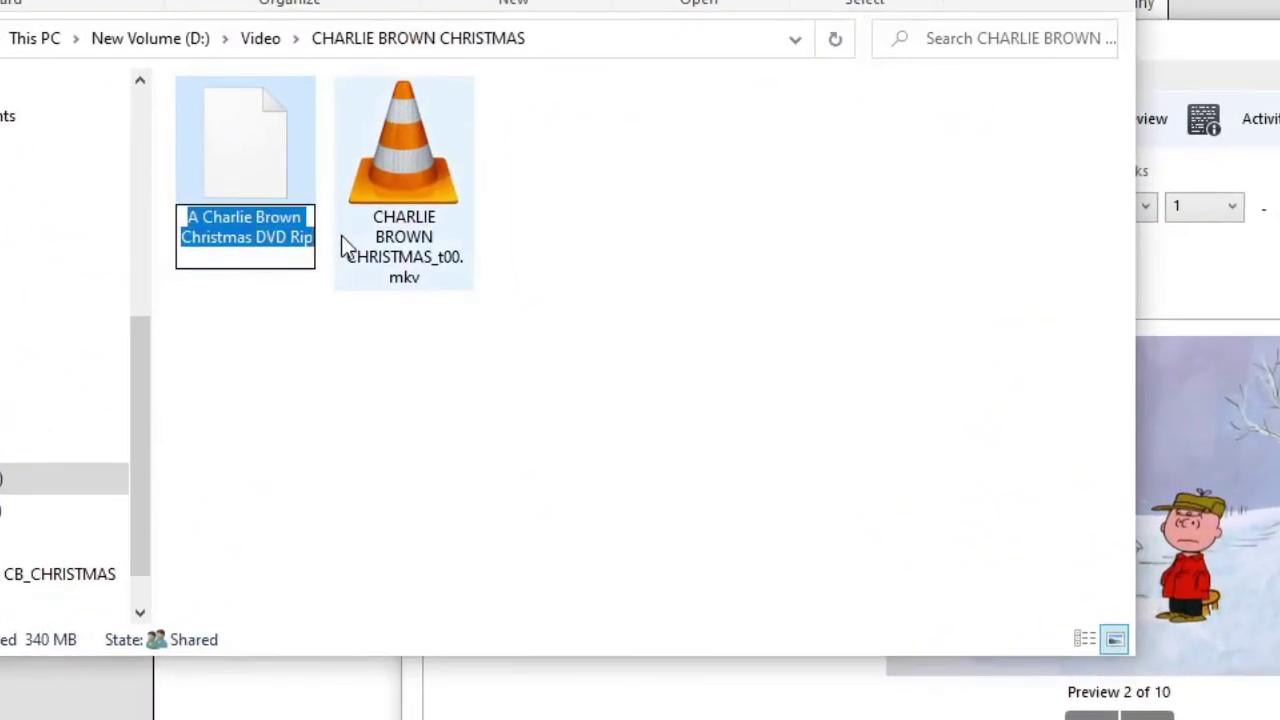
key("End")
type(".mp4")
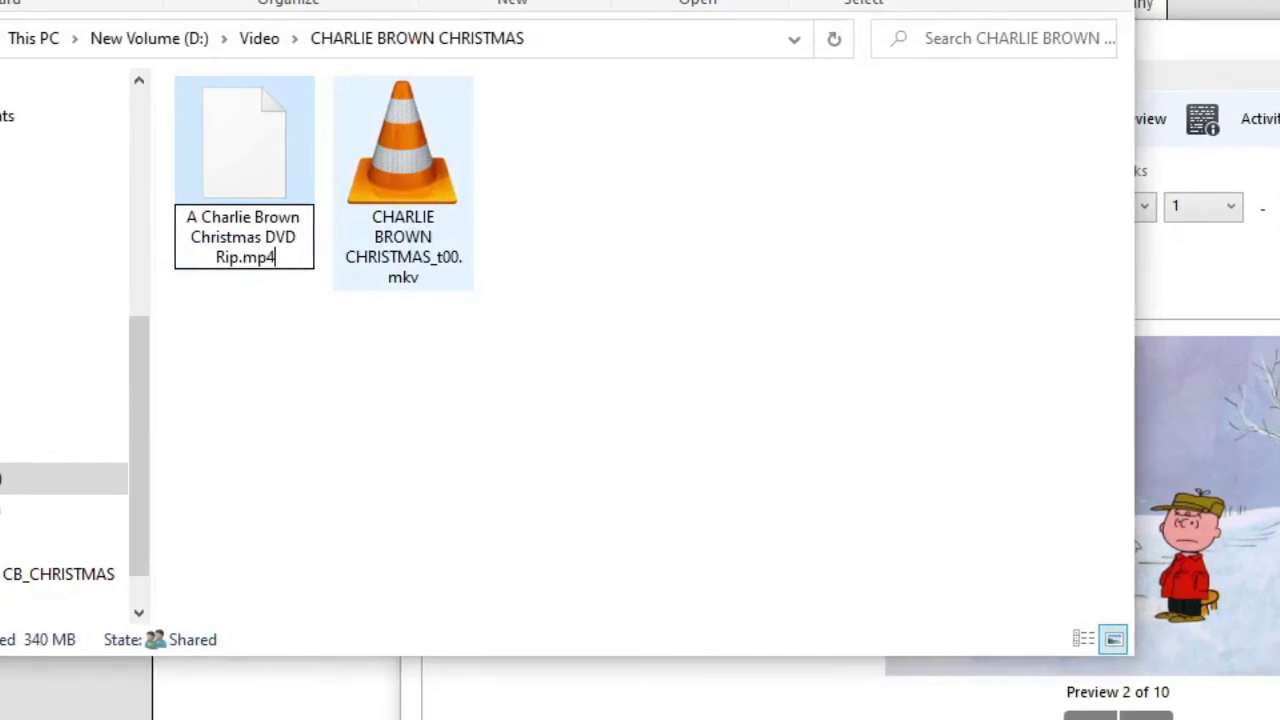
key("Return")
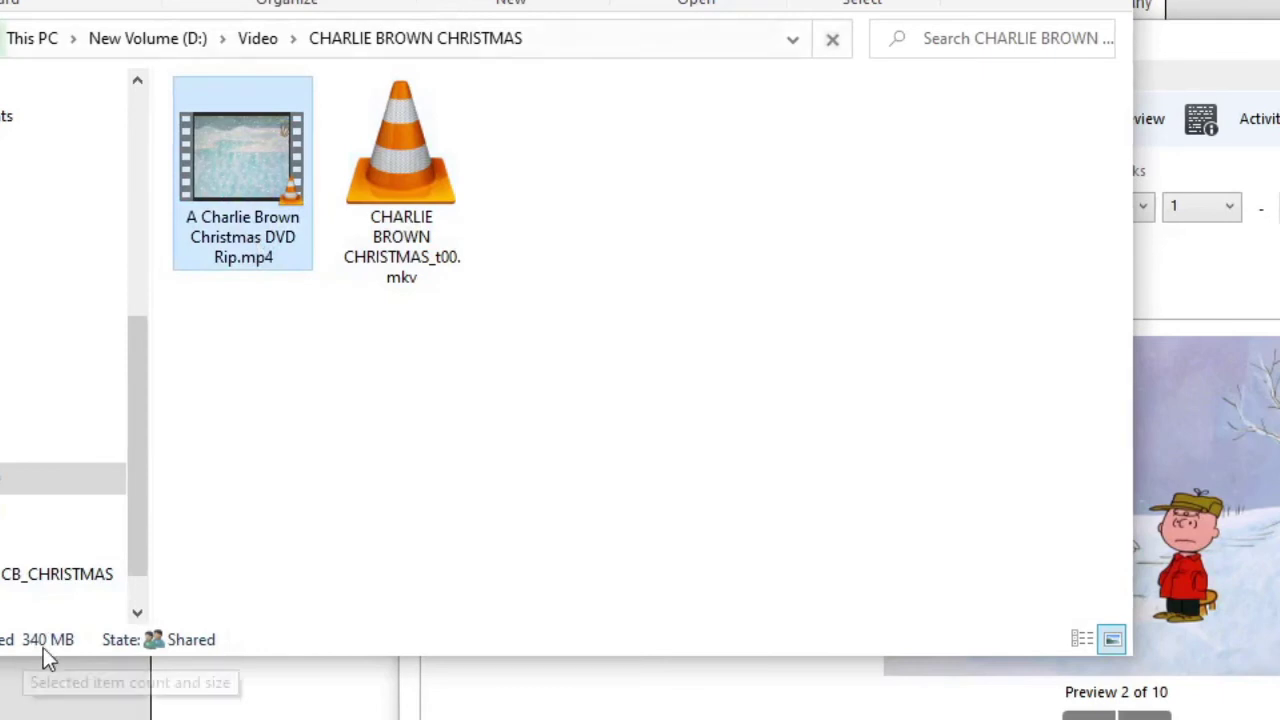
left_click(405, 215)
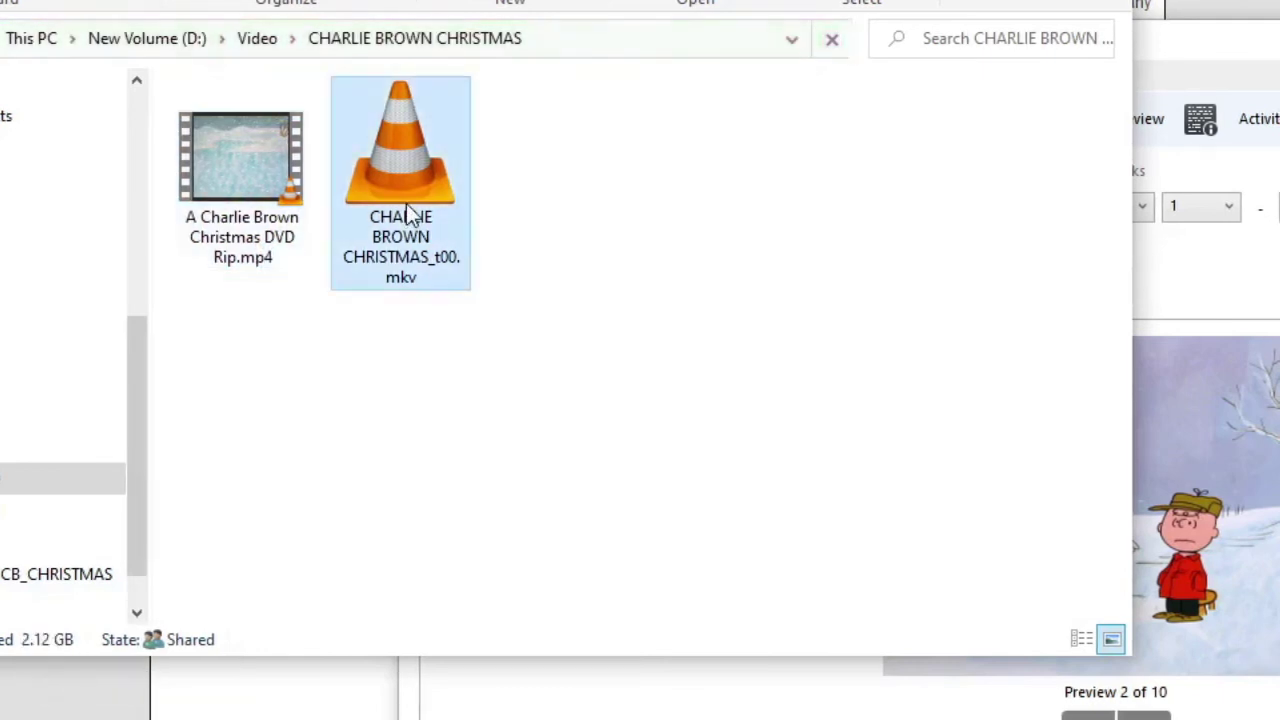
Step: Play the converted MP4 in VLC, skip to a scene near the end, browse the Subtitle and Video menus, then close VLC
left_click(285, 215)
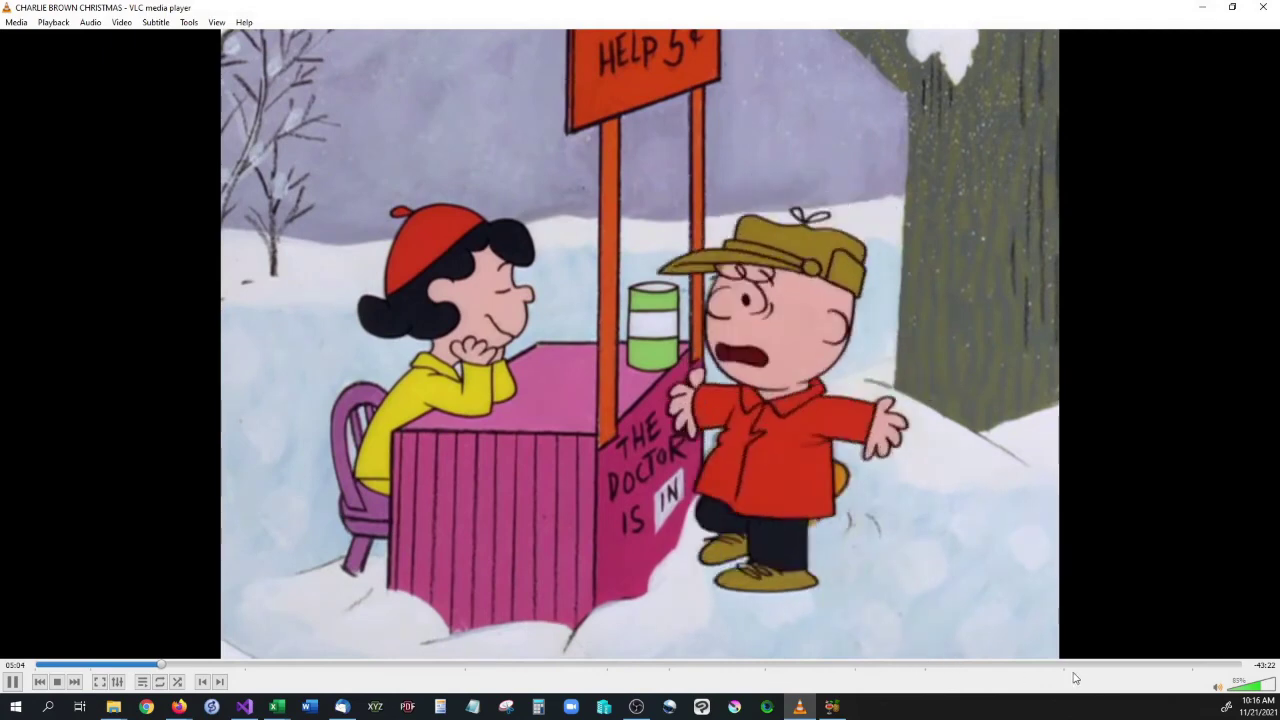
left_click_drag(1110, 663, 1213, 668)
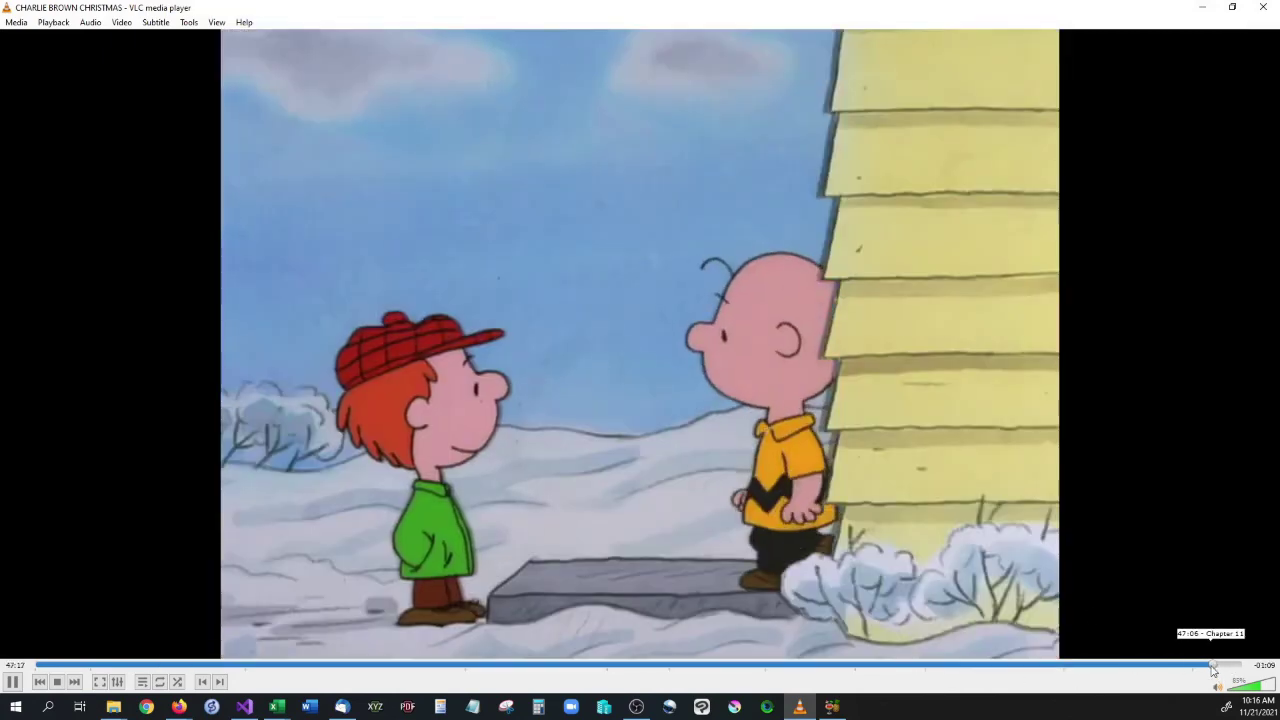
left_click(166, 23)
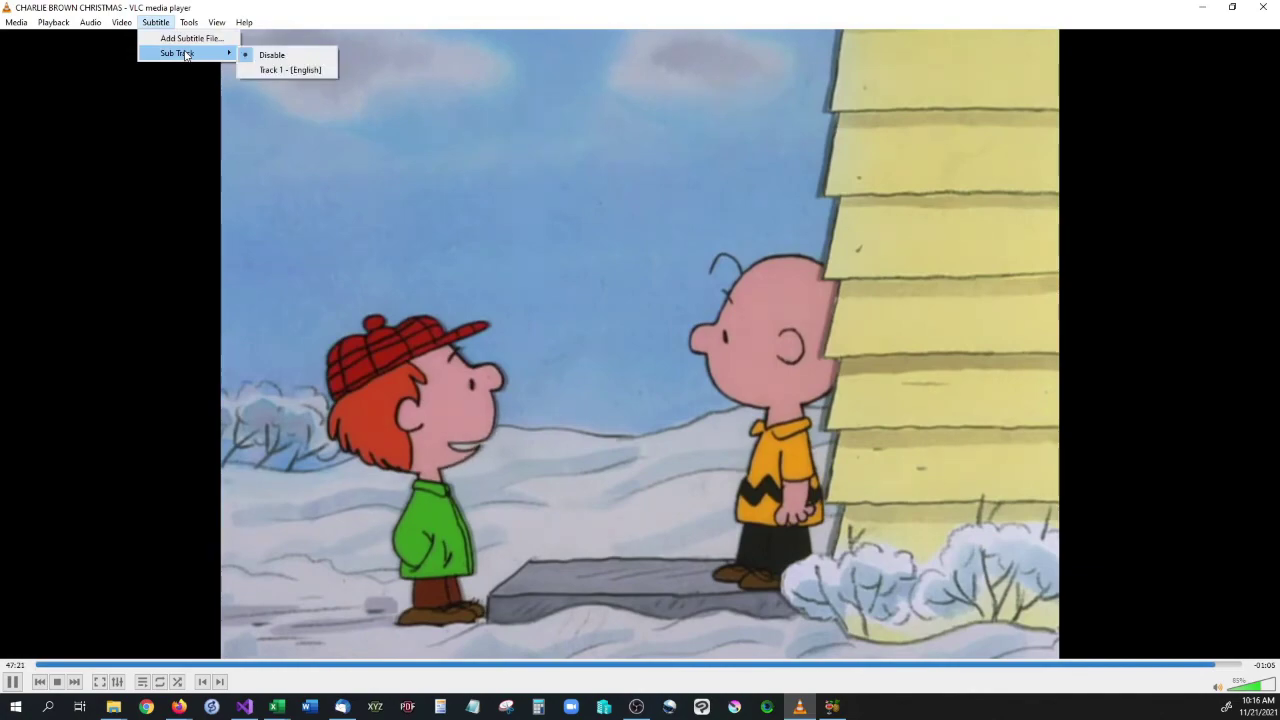
mouse_move(193, 30)
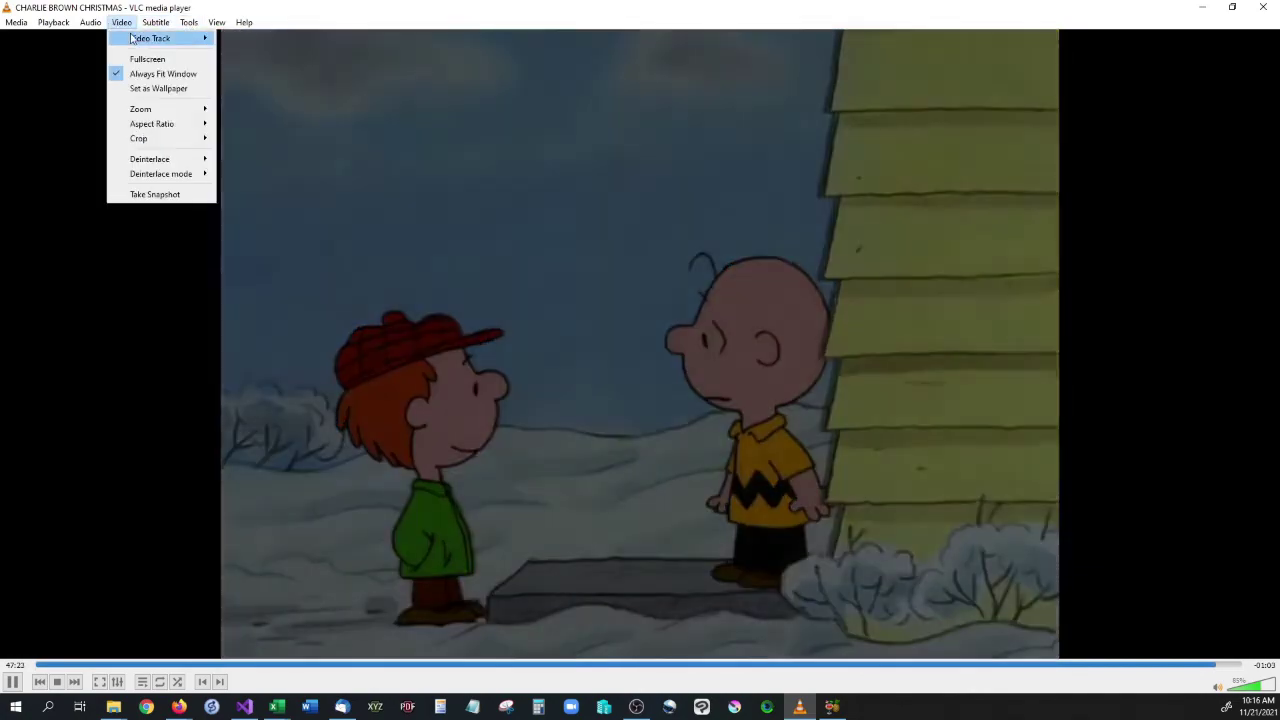
mouse_move(131, 38)
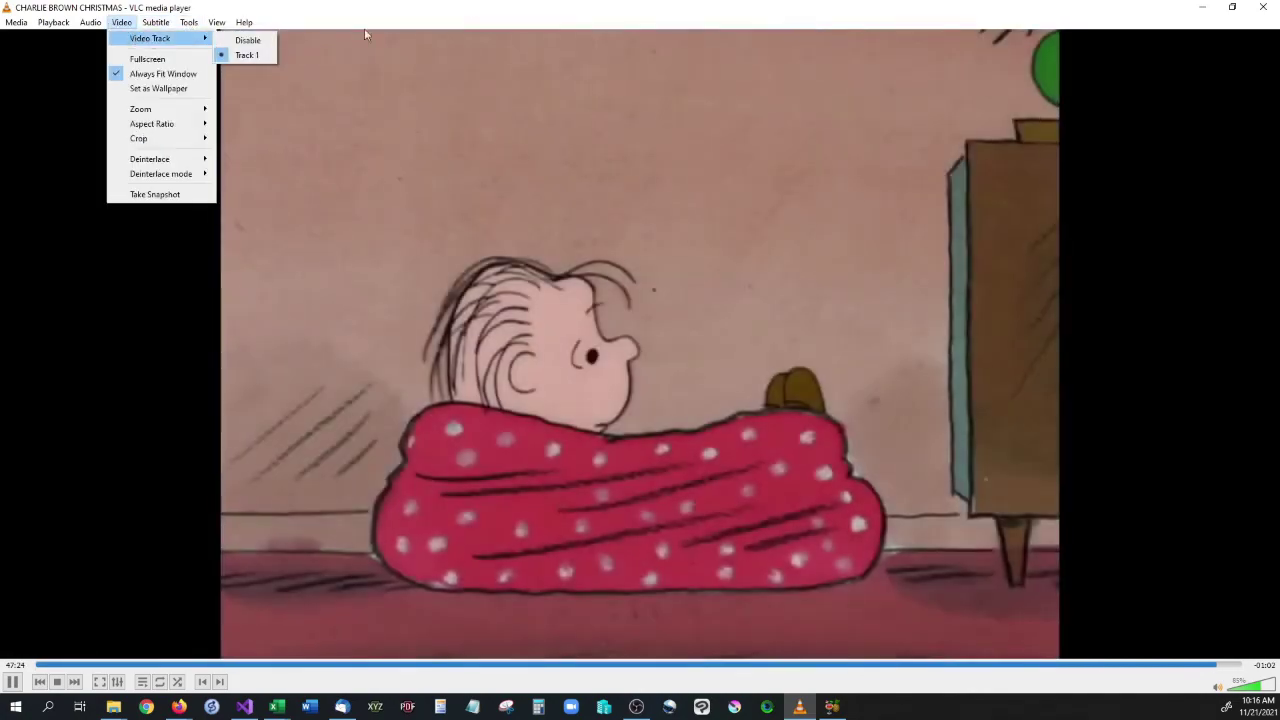
left_click(363, 31)
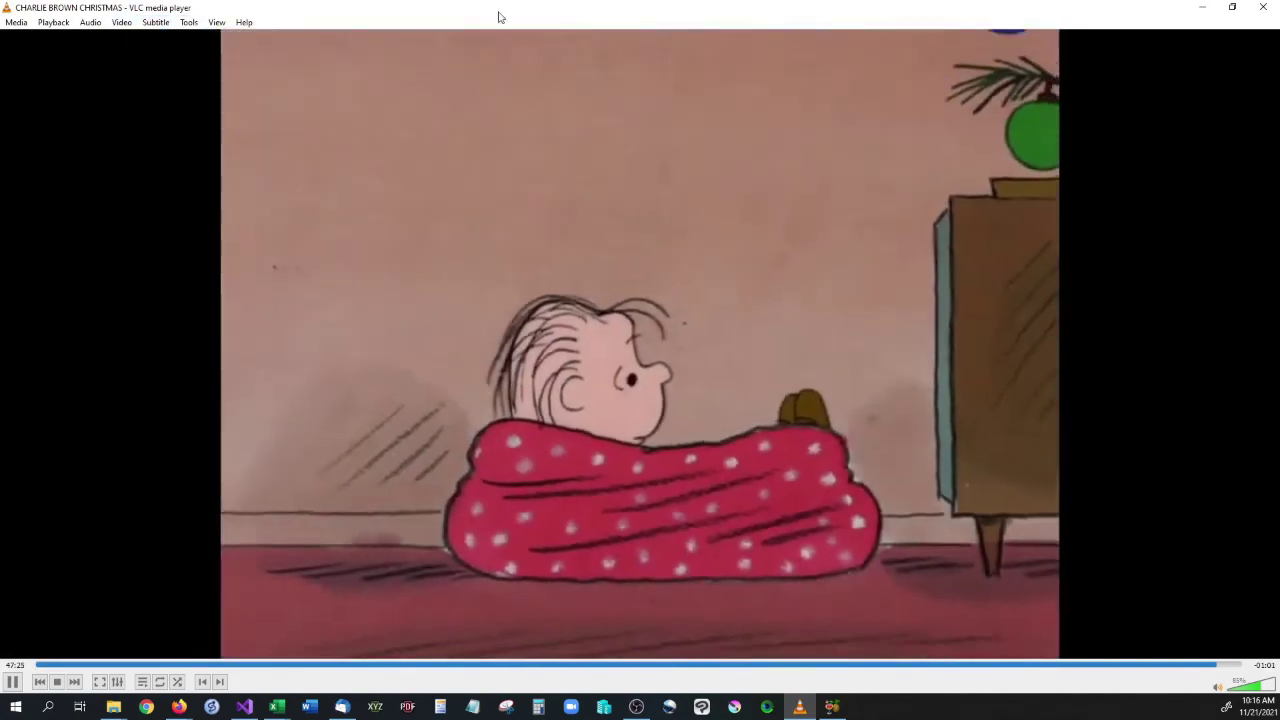
left_click(1265, 9)
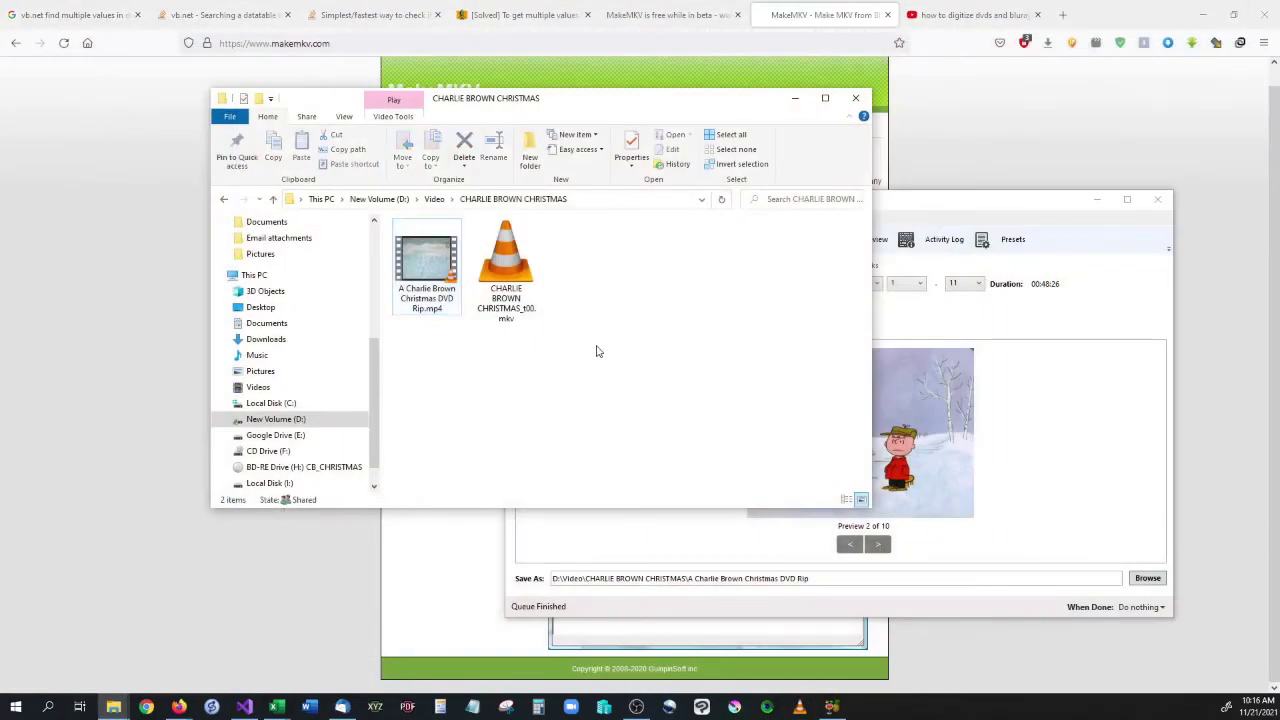
left_click_drag(512, 372, 491, 323)
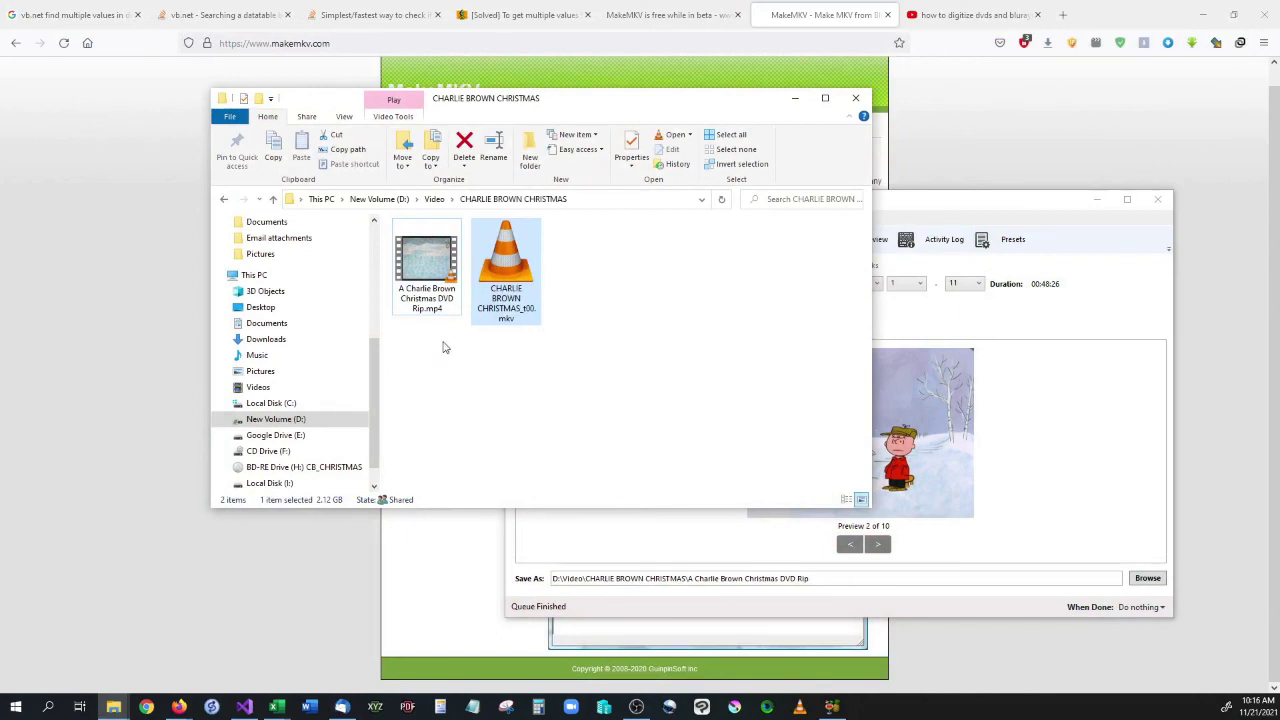
left_click_drag(451, 357, 414, 252)
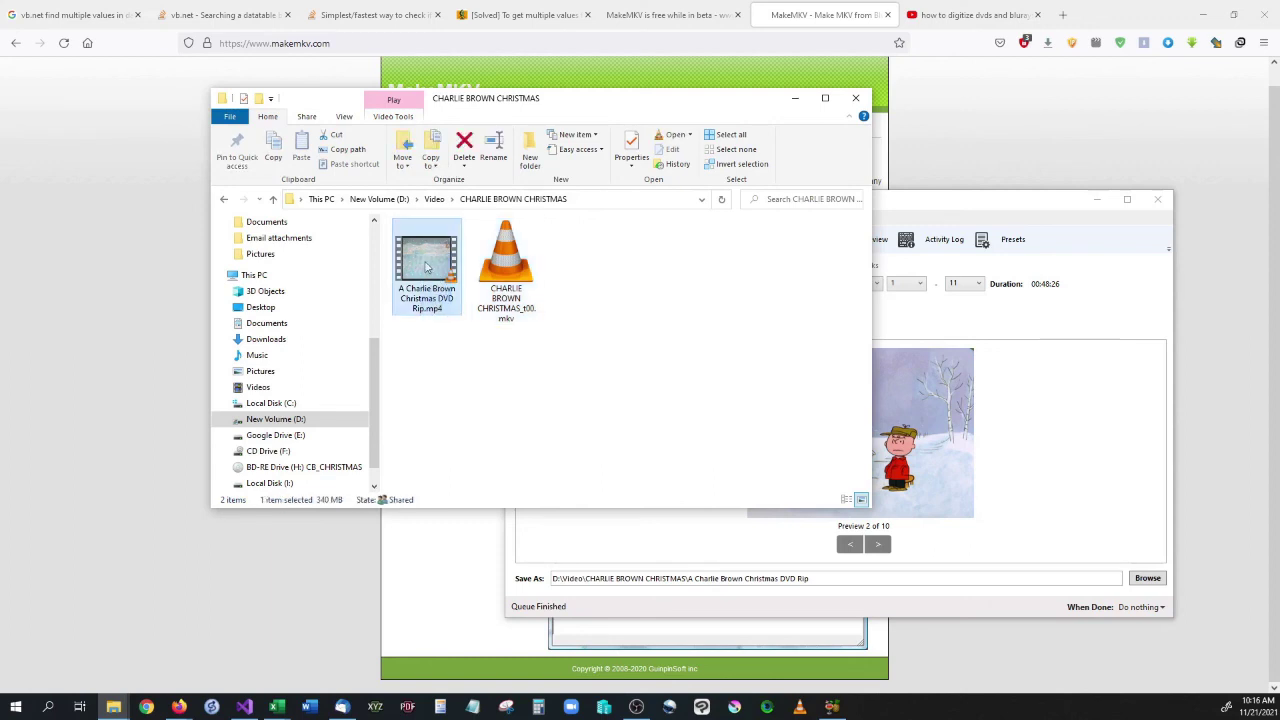
left_click(522, 403)
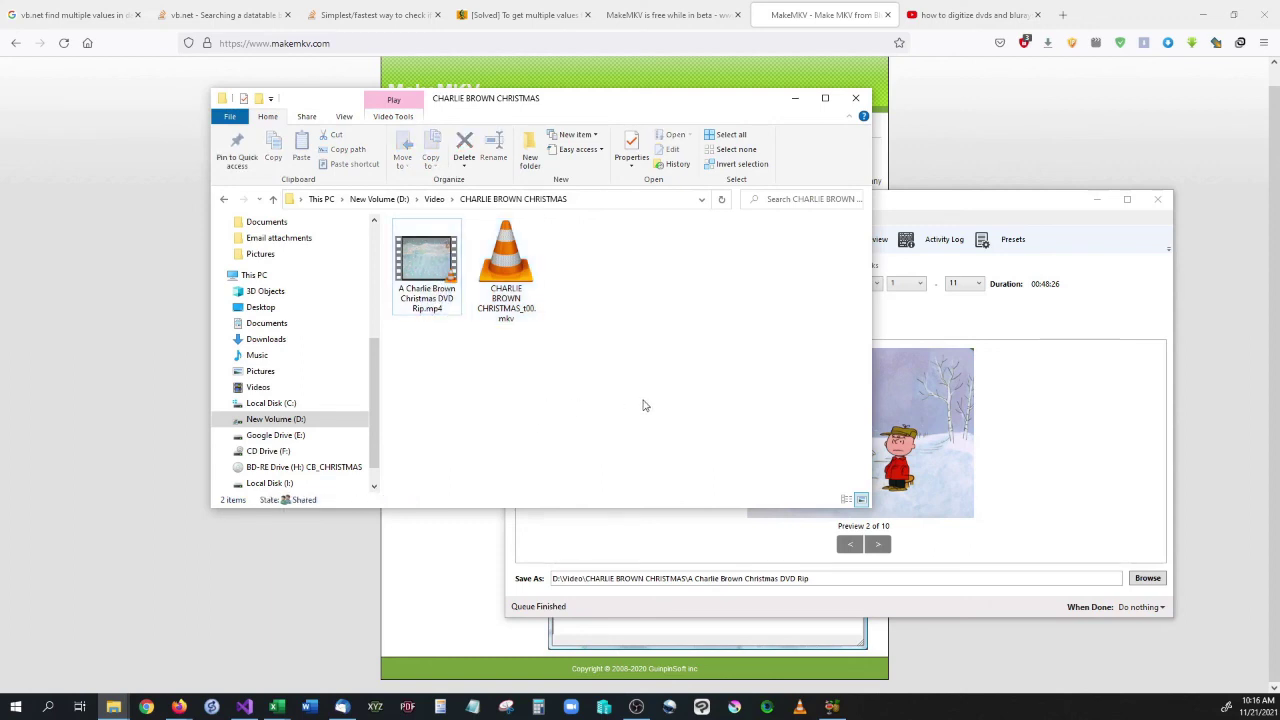